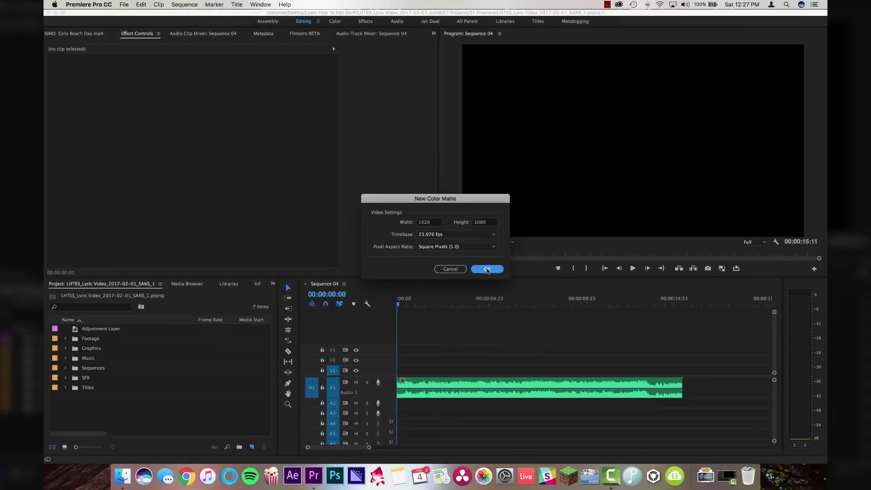
- Create a black 1920 × 1080 color matte with the default name and place it on V1, spanning the full length of the song
left_click(527, 109)
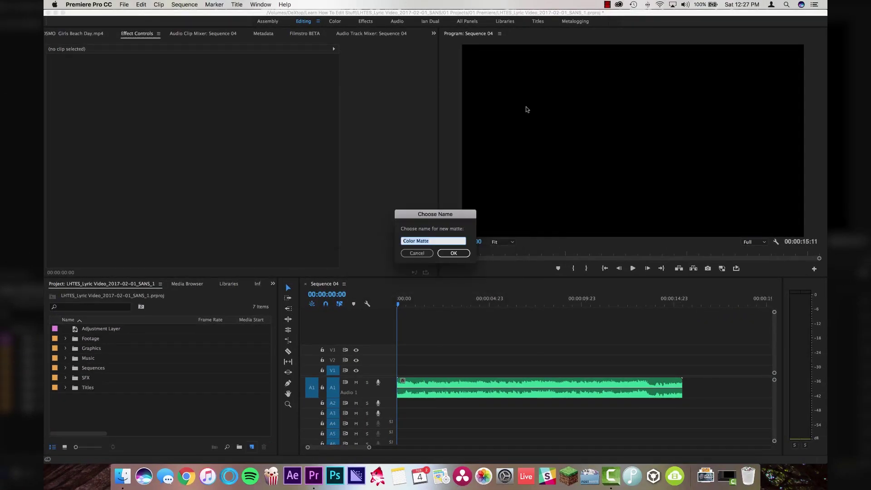
left_click(453, 253)
left_click_drag(96, 341, 405, 370)
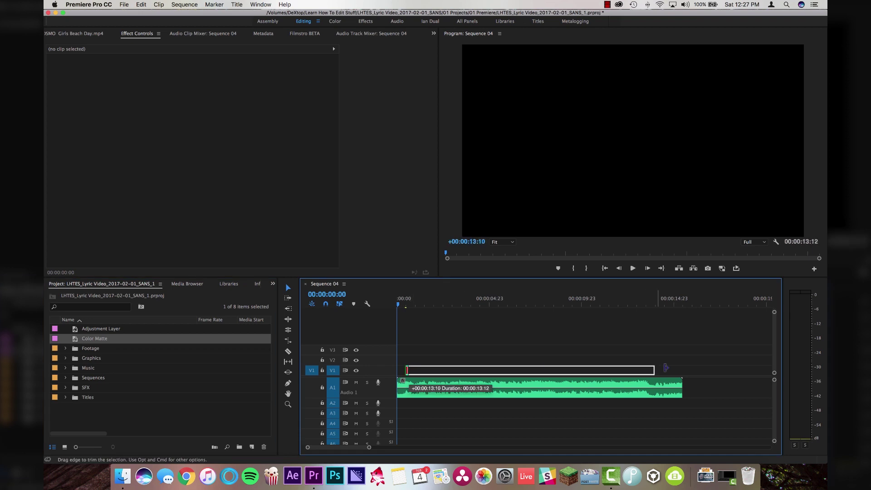
left_click(639, 372)
left_click_drag(677, 370, 682, 370)
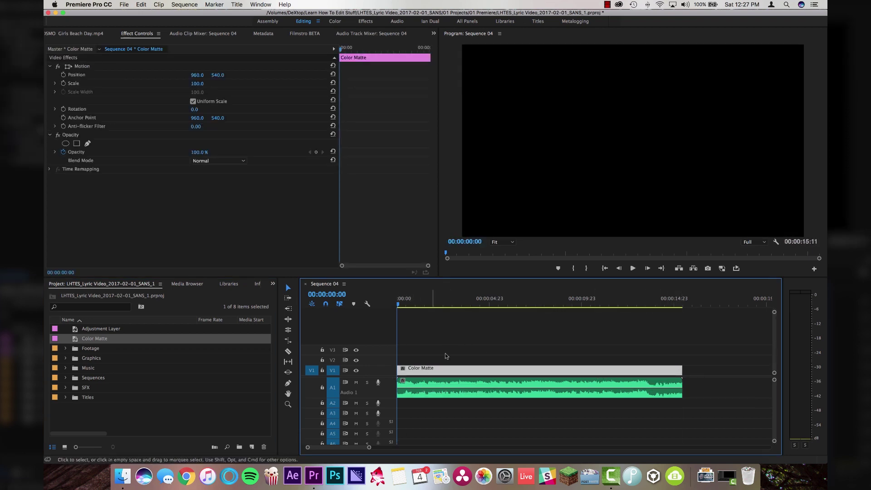
- Play the song from the start and split the color matte at the first two lyric changes, about 00:00:00:11 and 00:00:02:04
key("space")
key("space")
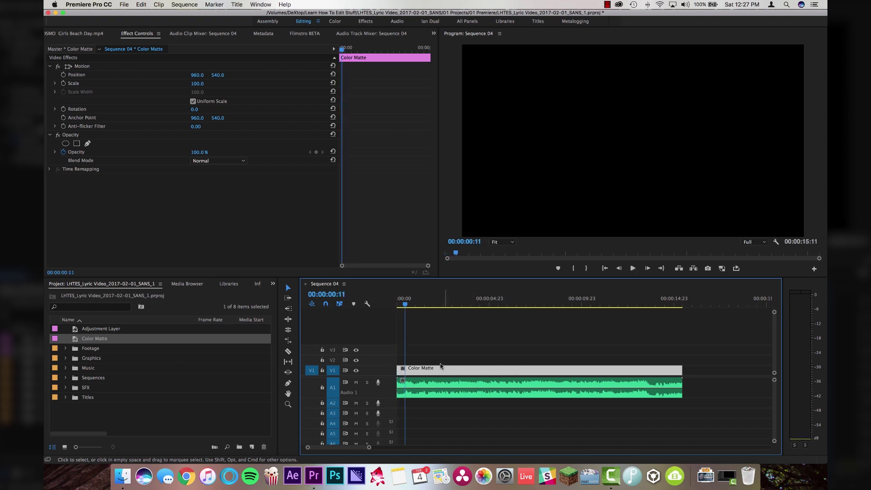
left_click(412, 371)
key("space")
key("c")
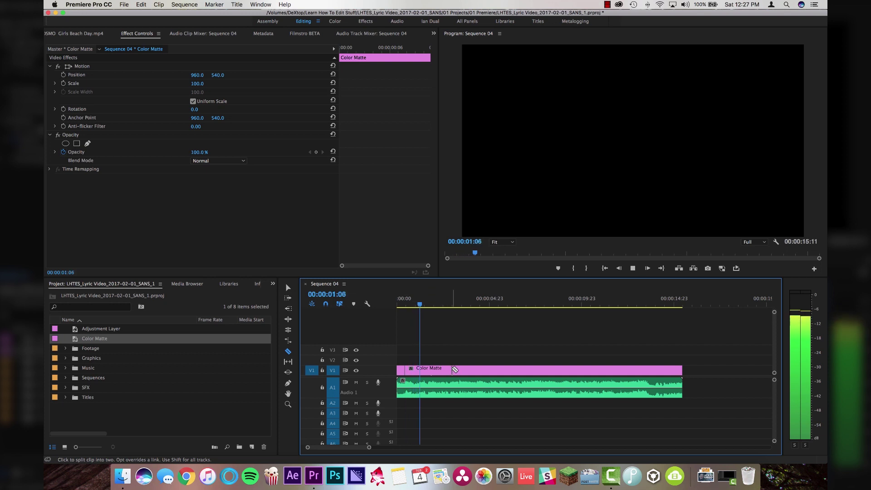
key("space")
left_click(436, 369)
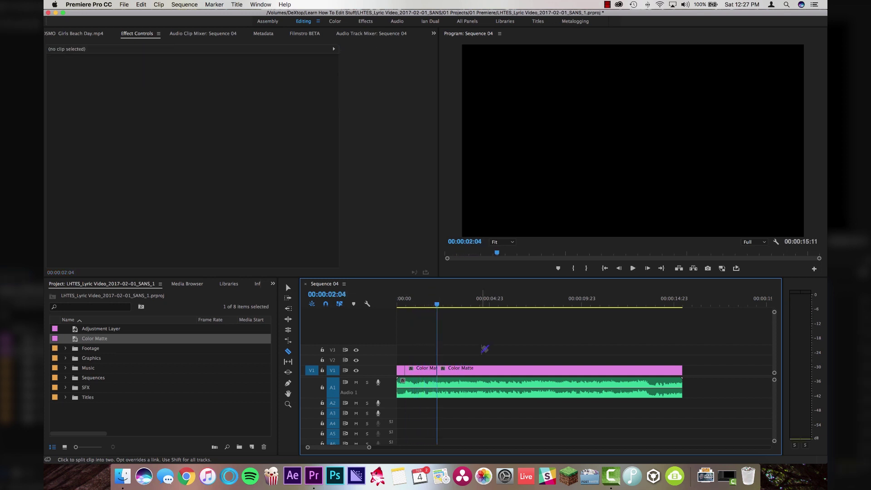
- Keep playing the song and split the color matte at the following lyric changes, at about 4, 6 and 7 seconds
key("space")
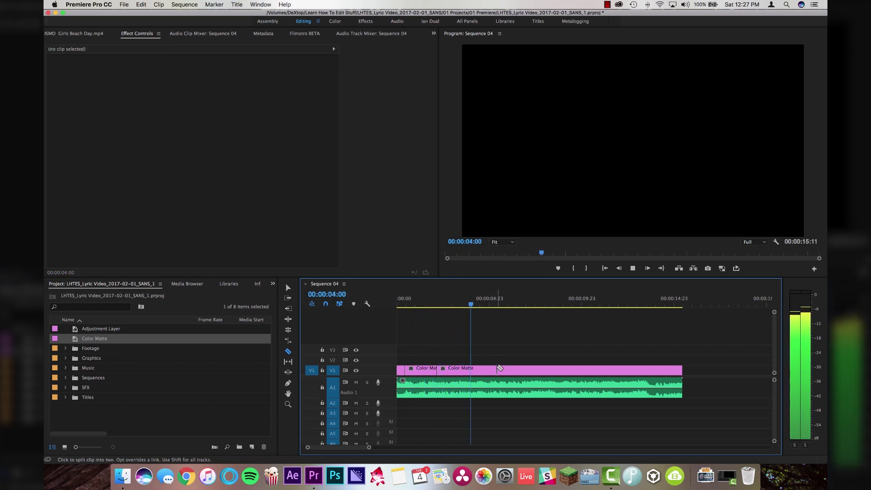
key("space")
left_click(478, 369)
key("space")
key("space")
left_click(507, 370)
key("space")
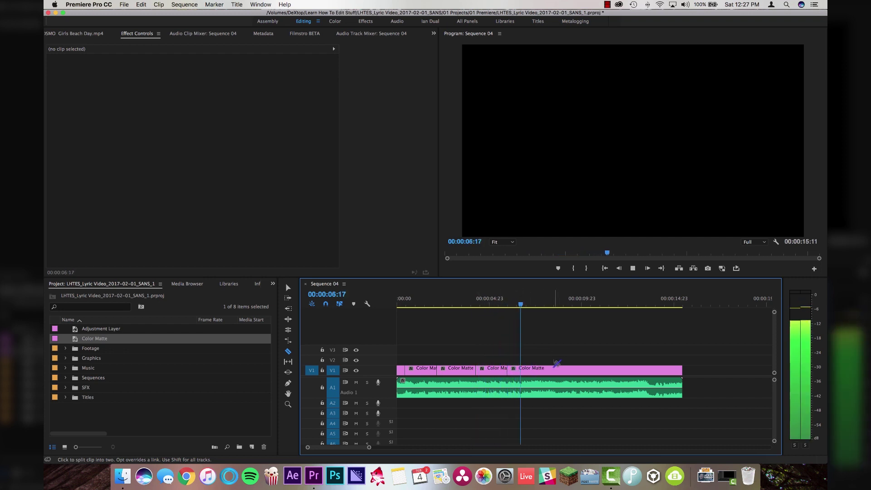
key("space")
left_click(532, 370)
- Cut the color matte and the audio at about 00:00:08:22 and delete everything after the cut
key("space")
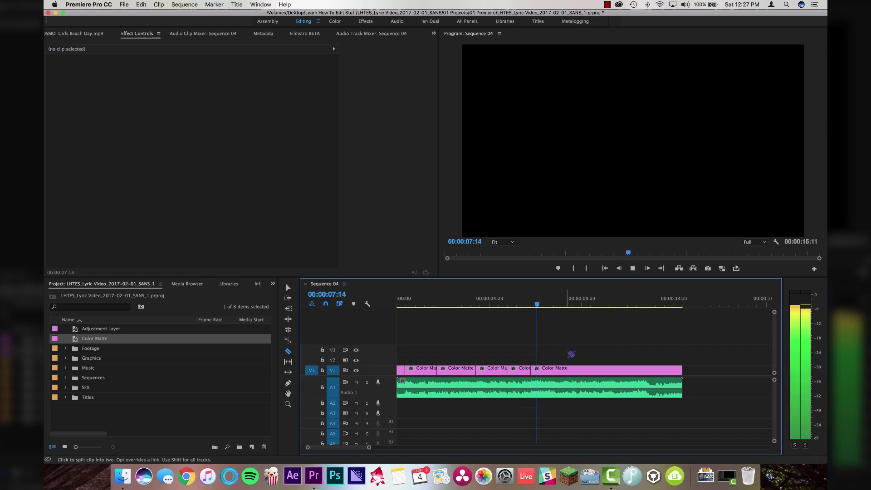
key("space")
key("super+k")
key("v")
left_click_drag(549, 356, 418, 371)
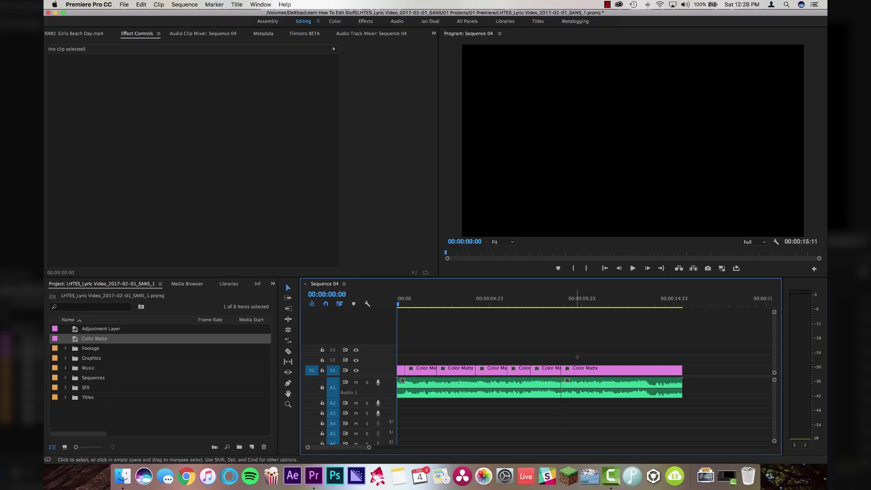
left_click_drag(577, 357, 604, 413)
key("Delete")
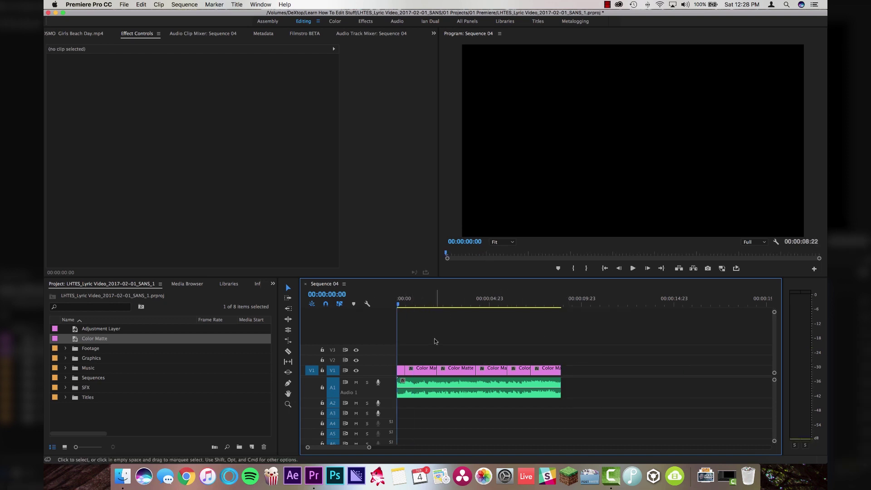
- Replace all color matte segments and the audio in the sequence with a linked After Effects composition
left_click_drag(558, 352, 393, 408)
right_click(424, 372)
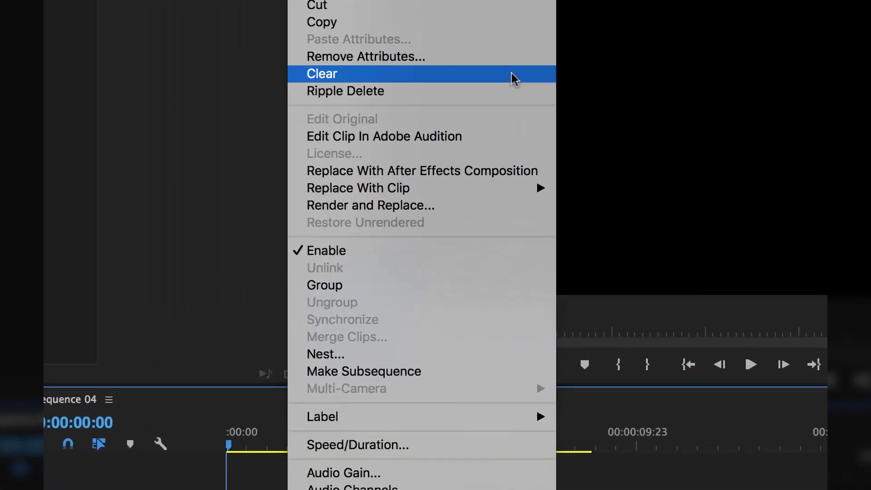
left_click(445, 176)
left_click(554, 336)
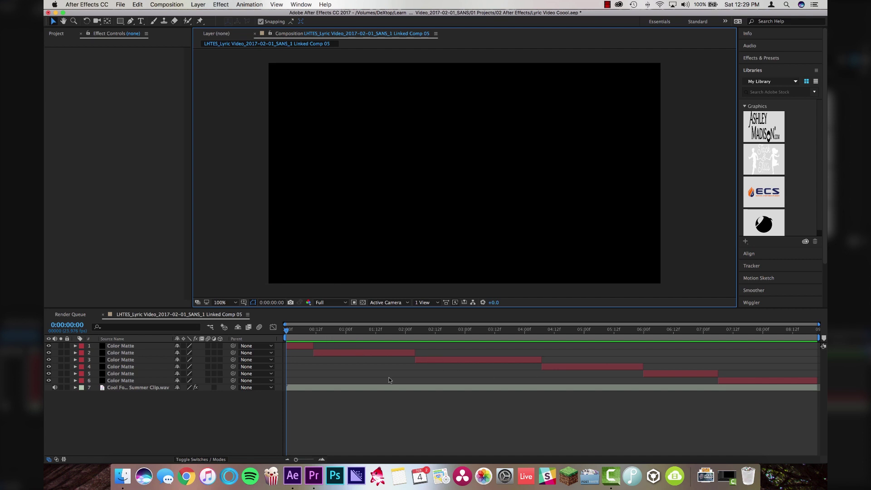
- Check the time positions of the color matte segments, return to 0:00:00:12 and start a text layer in the composition
left_click(341, 331)
left_click(455, 330)
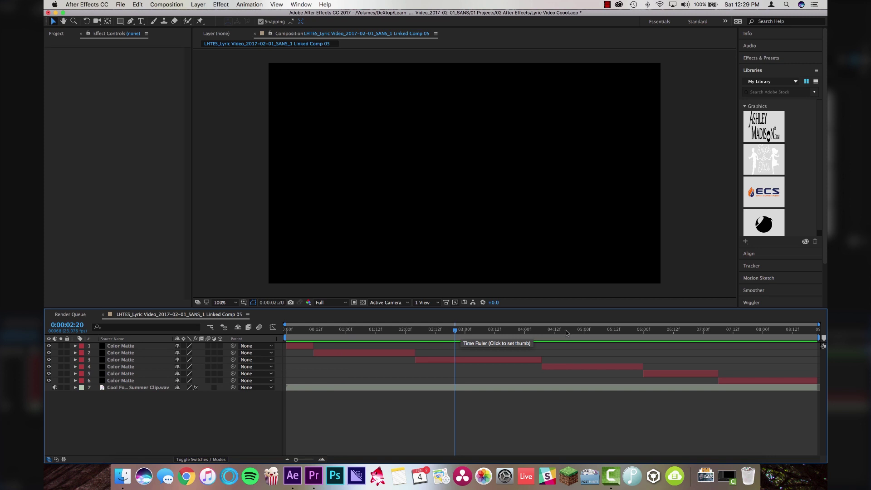
left_click(663, 333)
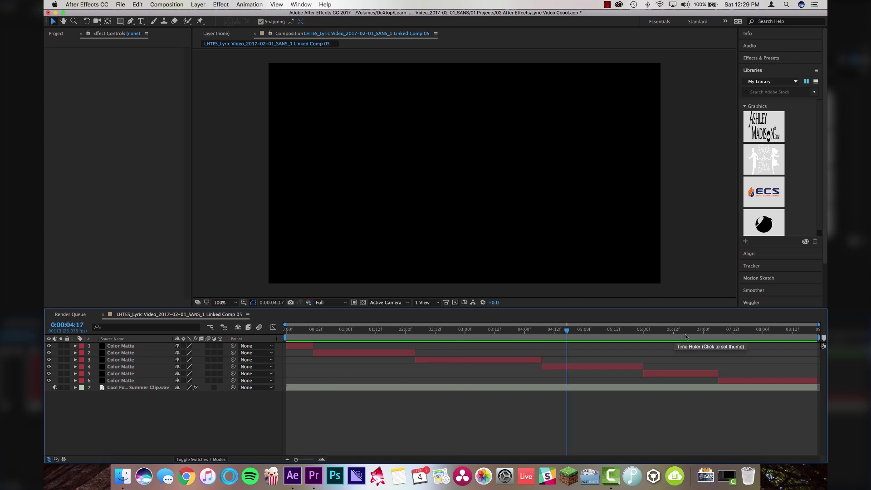
left_click(740, 331)
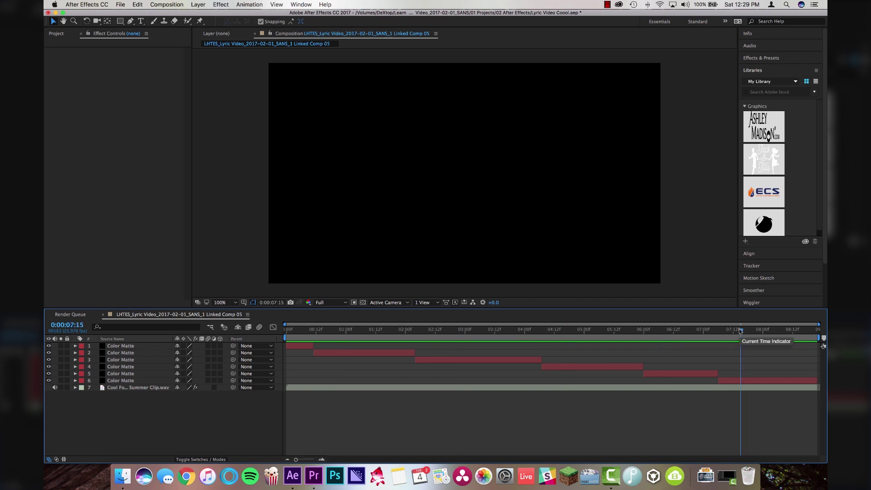
left_click(314, 331)
key("super+t")
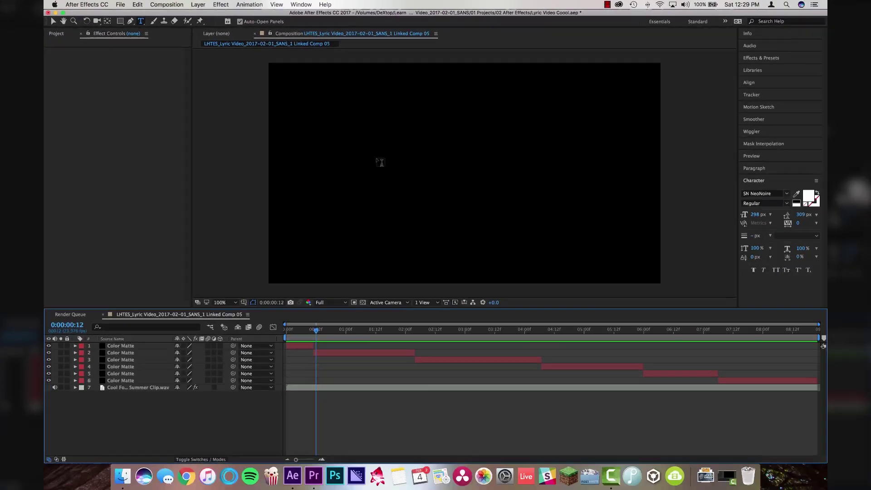
left_click(379, 163)
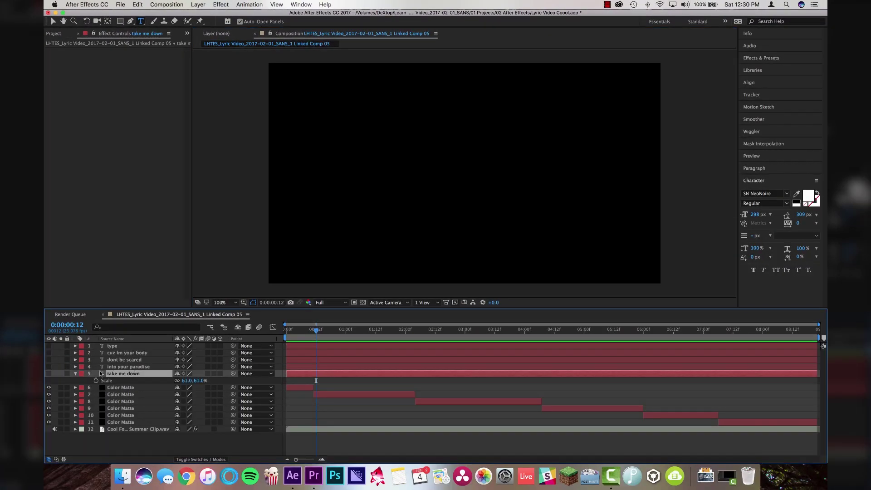
- Show the "take me down", "into your paradise", "dont be scared" and "cuz im your body" text layers one at a time to view them
left_click(49, 374)
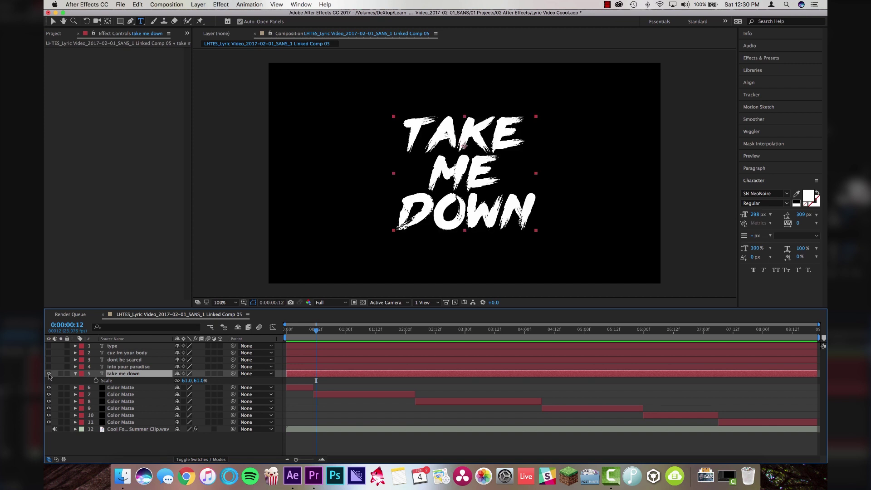
left_click(49, 374)
left_click(49, 366)
left_click(49, 366)
left_click(49, 360)
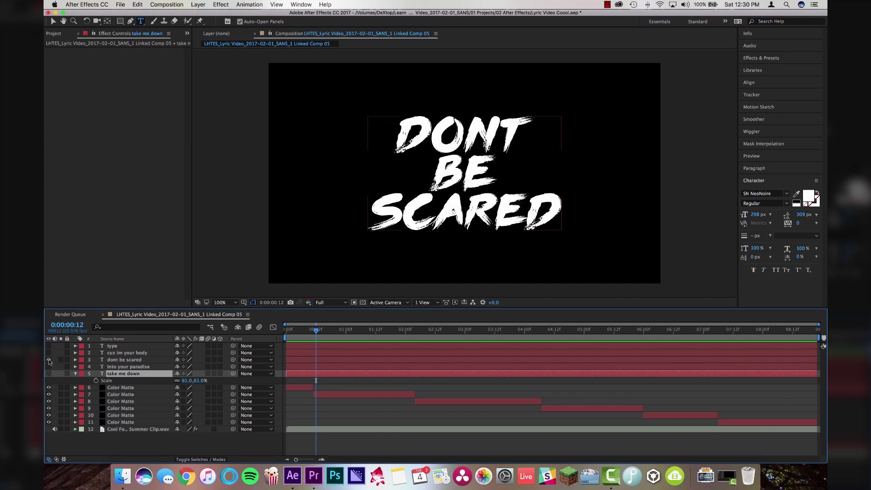
left_click(49, 360)
left_click(49, 352)
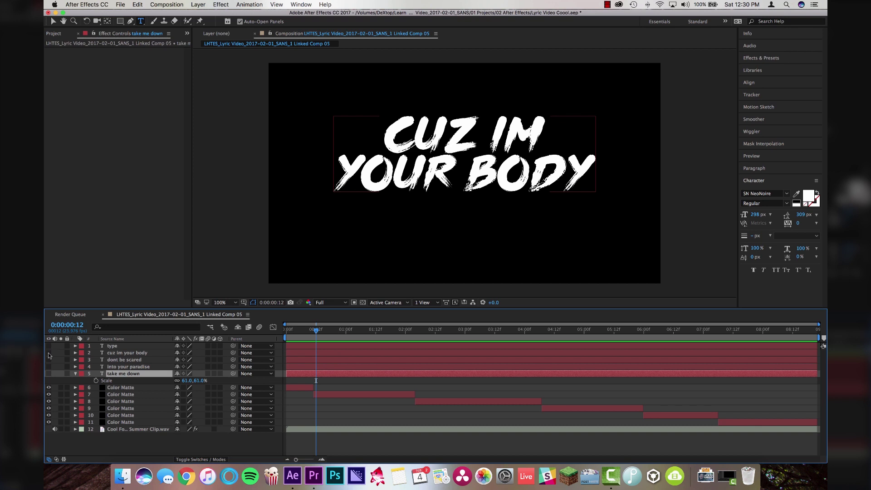
left_click(49, 353)
- Make all five text layers visible and set their scale to 10%
left_click(49, 346)
left_click_drag(49, 353, 51, 373)
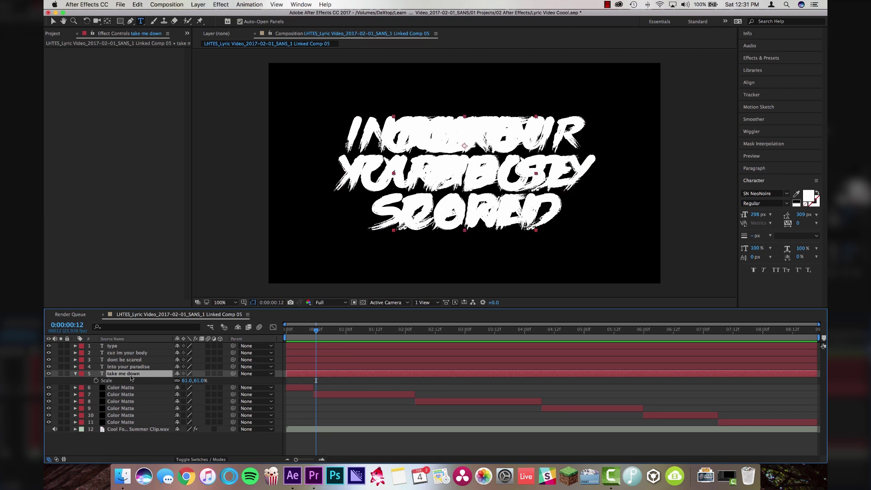
left_click(115, 347, "shift")
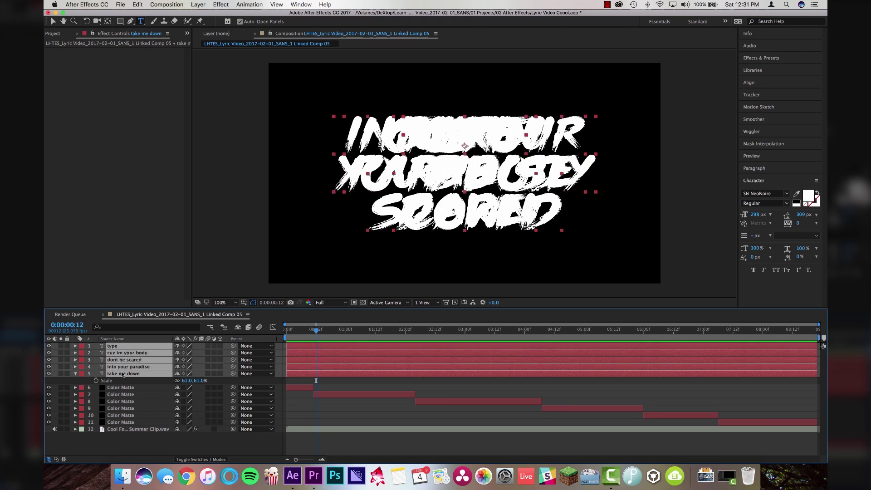
left_click(122, 374)
left_click(118, 347, "shift")
key("s")
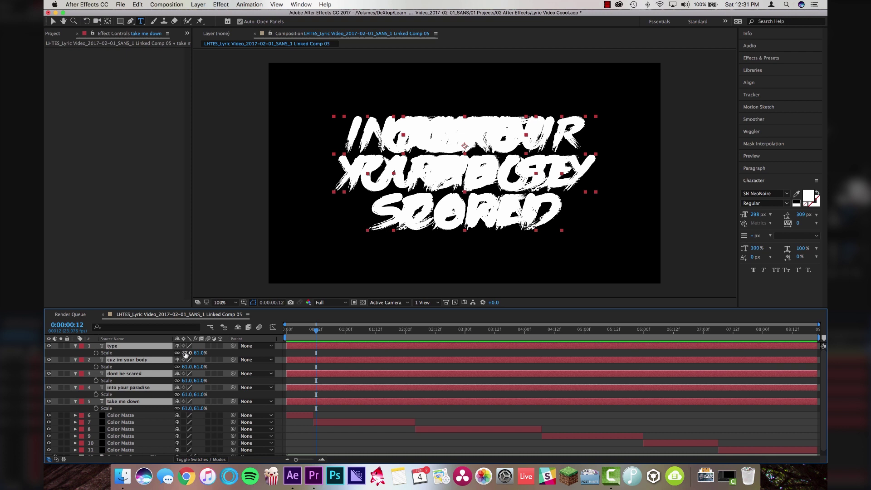
key("Return")
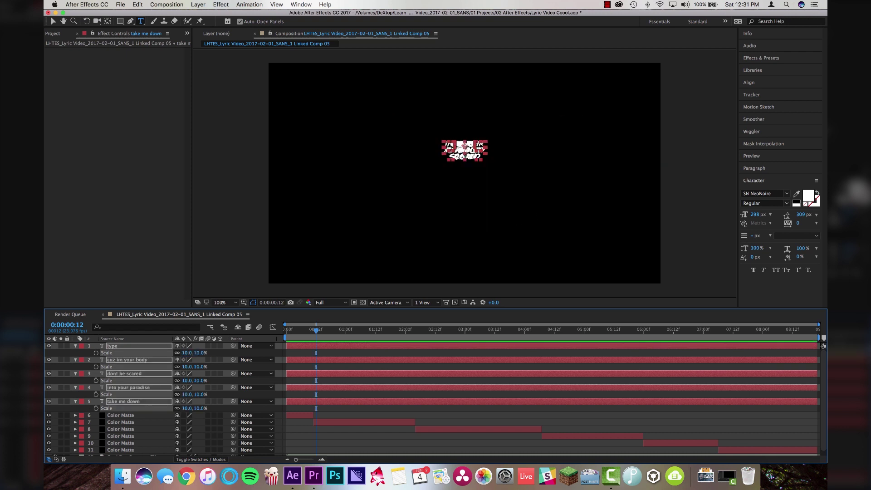
- Move the "take me down" text to the upper left of the composition and place "into your paradise" directly below it
key("v")
left_click(221, 205)
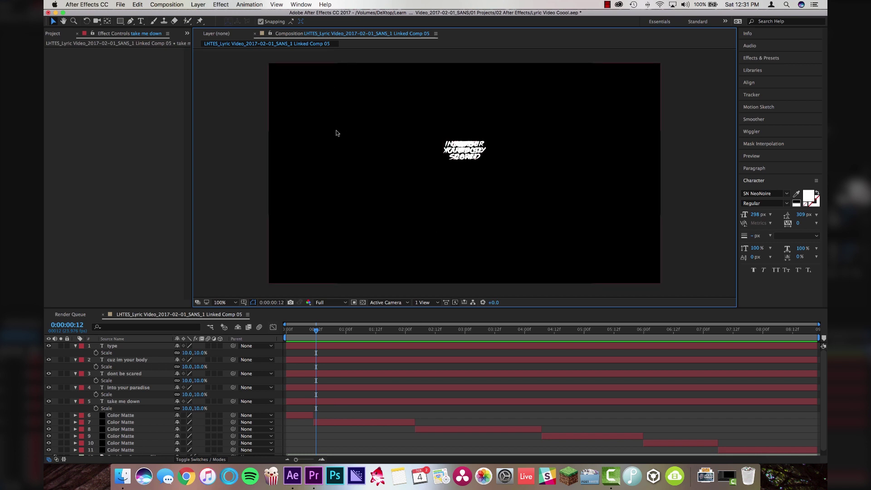
left_click(334, 401)
left_click_drag(440, 153, 338, 105)
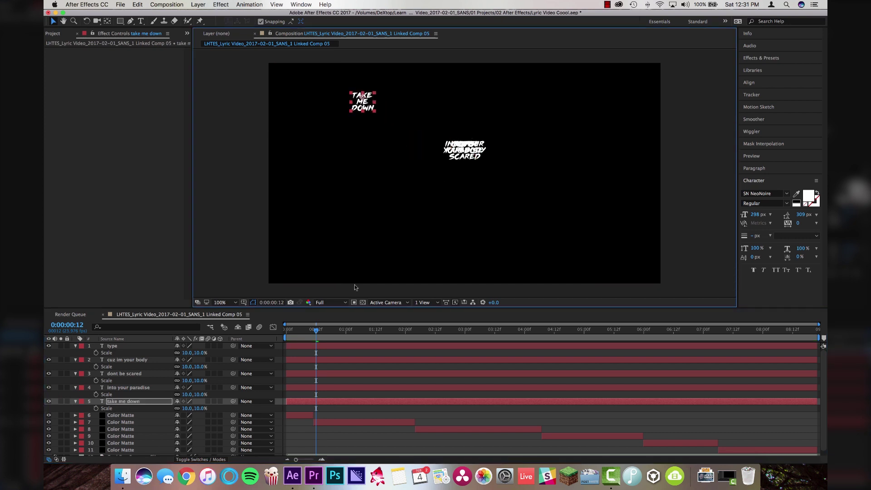
left_click(335, 386)
left_click_drag(465, 149, 362, 127)
- Stack the "dont be scared" text and then "cuz im your body" beneath "into your paradise"
key("super+Up")
left_click_drag(467, 151, 366, 151)
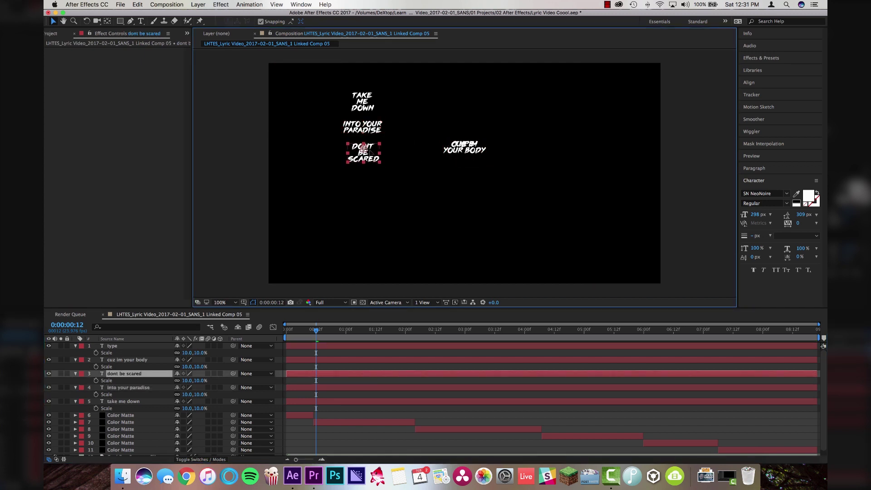
key("super+Up")
left_click_drag(464, 148, 366, 173)
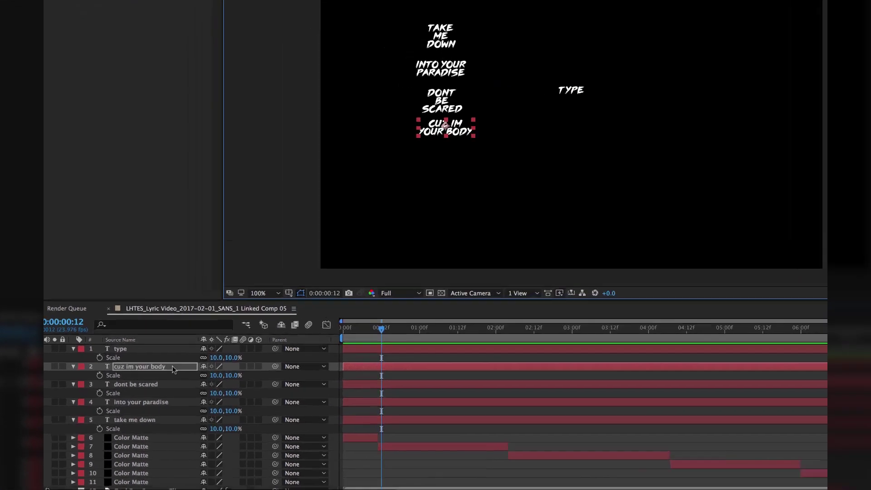
- Flip the "cuz im your body" text by setting its scale to -10% and move it slightly lower in the column
left_click(184, 367)
type("-10")
key("Return")
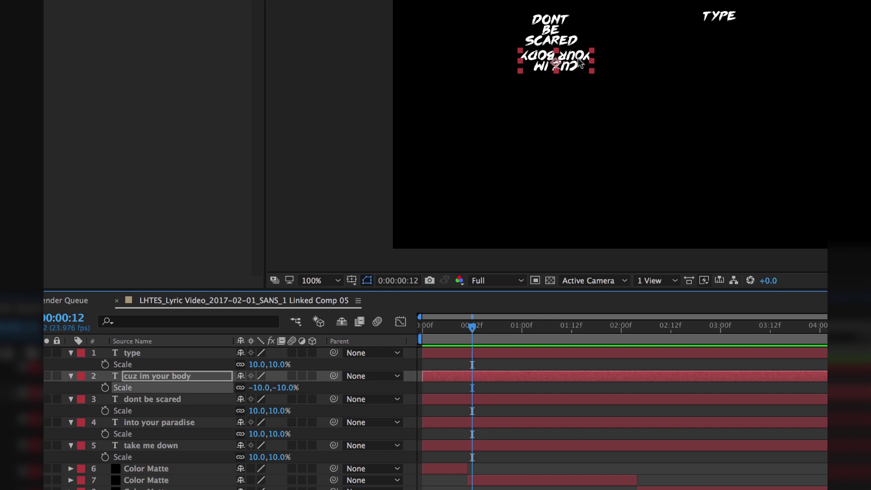
left_click_drag(579, 67, 574, 86)
- Set the scale of the "type" text to -10% and place it just to the right of "cuz im your body"
left_click(350, 347)
left_click(191, 353)
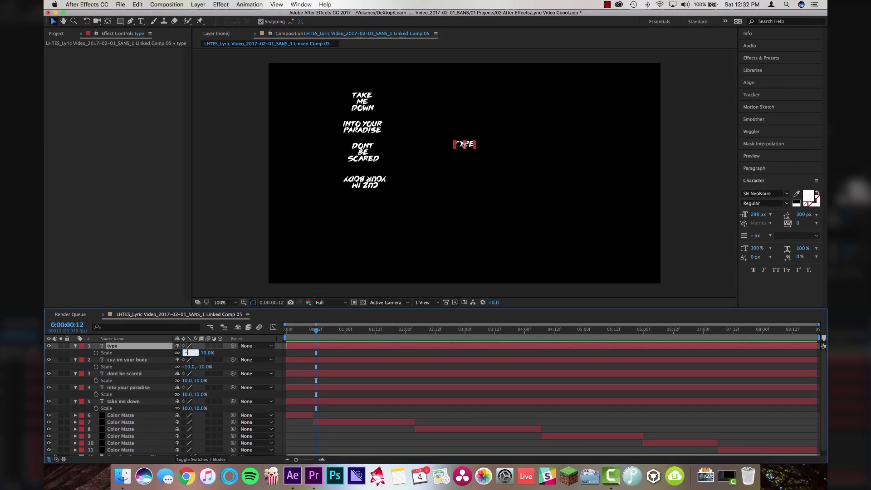
type("-10")
left_click_drag(464, 145, 412, 184)
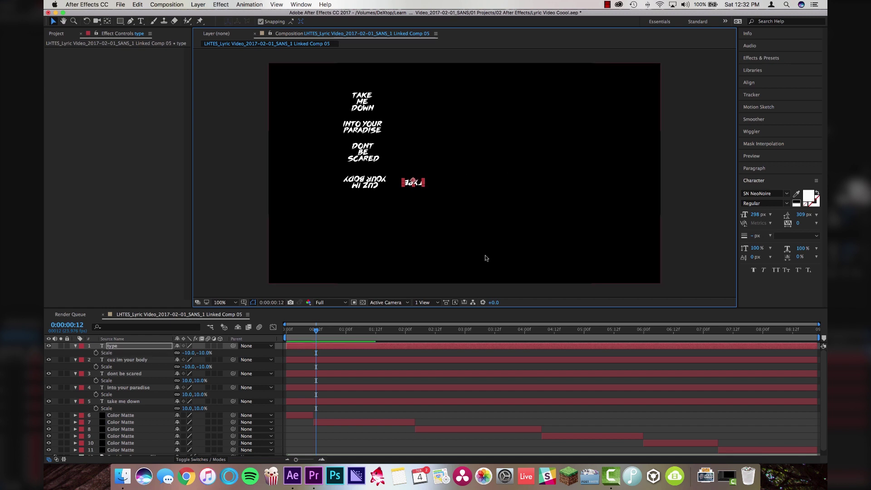
left_click(330, 121)
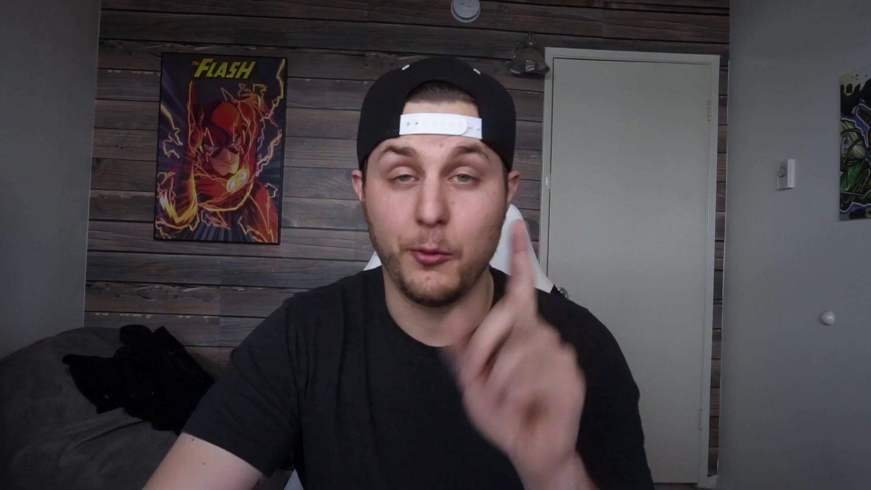
- Select all five text layers and display the blending mode and track matte columns for the layers
left_click(112, 345)
left_click(132, 402, "shift")
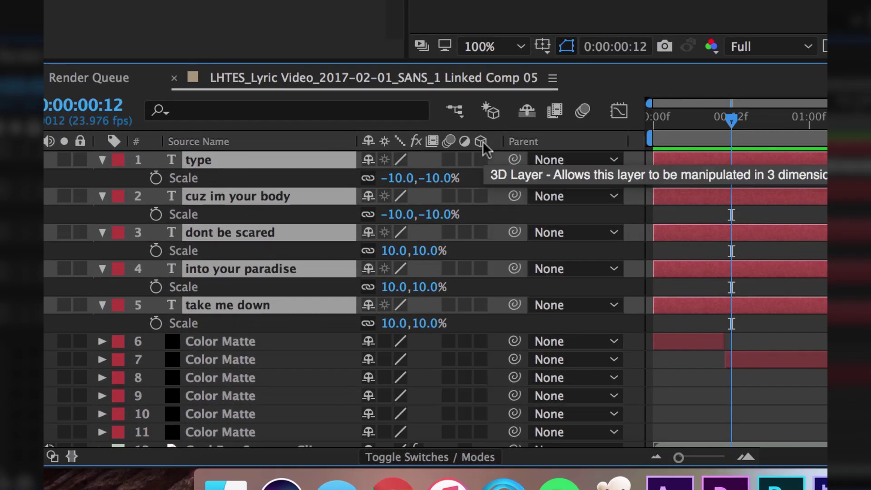
left_click(408, 457)
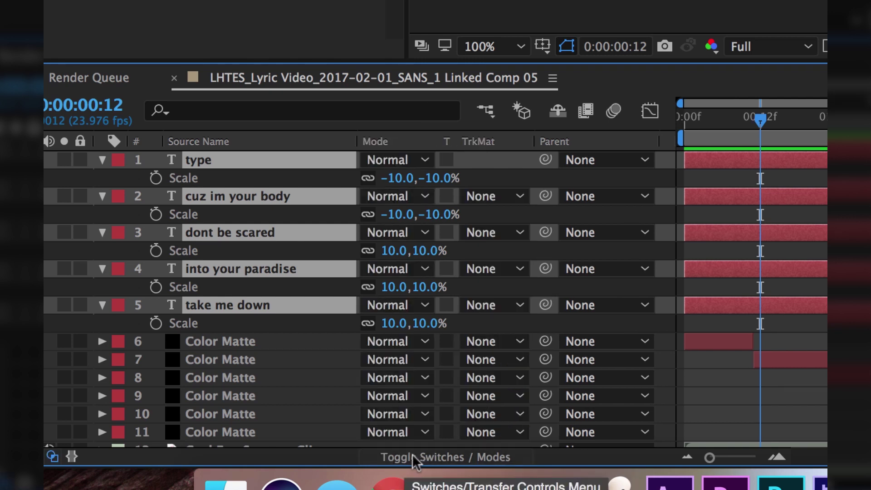
- Turn the five selected text layers into 3D layers and collapse their properties in the timeline
left_click(447, 457)
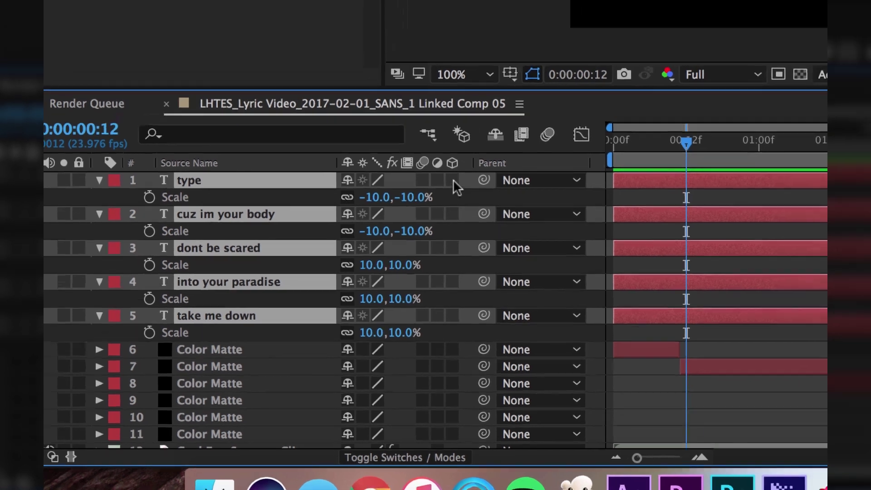
left_click(481, 160)
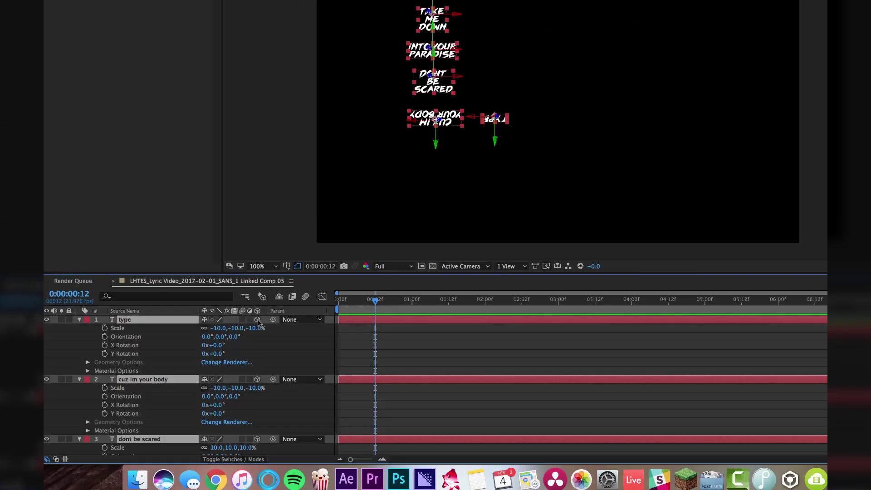
left_click(233, 176)
left_click(131, 346)
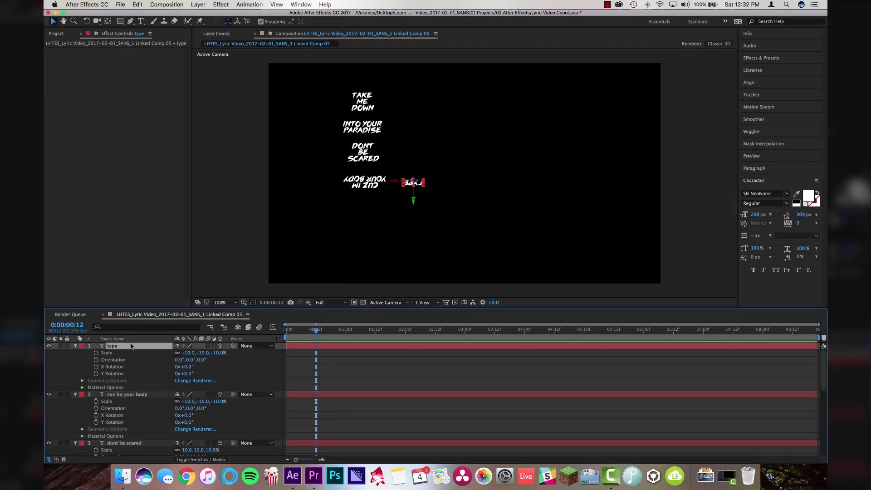
key("super+a")
left_click(76, 346)
left_click(341, 431)
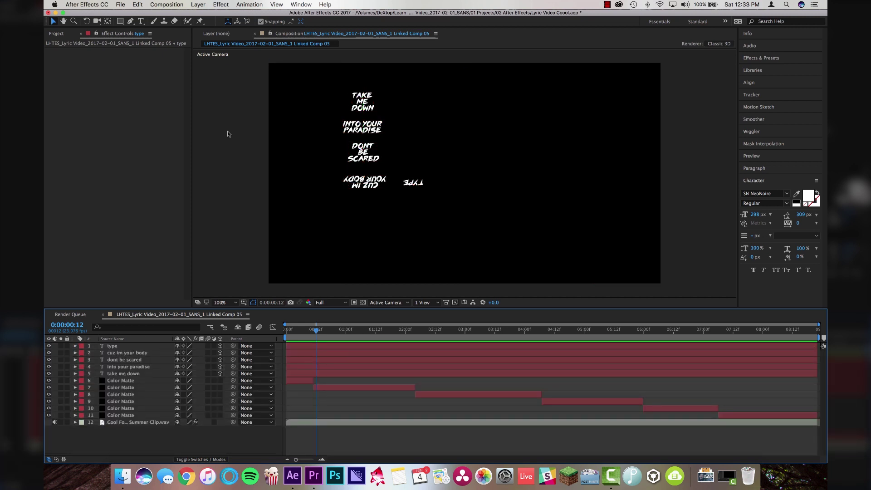
- Add a new two-node camera with the 50mm preset to the composition
left_click(199, 4)
mouse_move(205, 15)
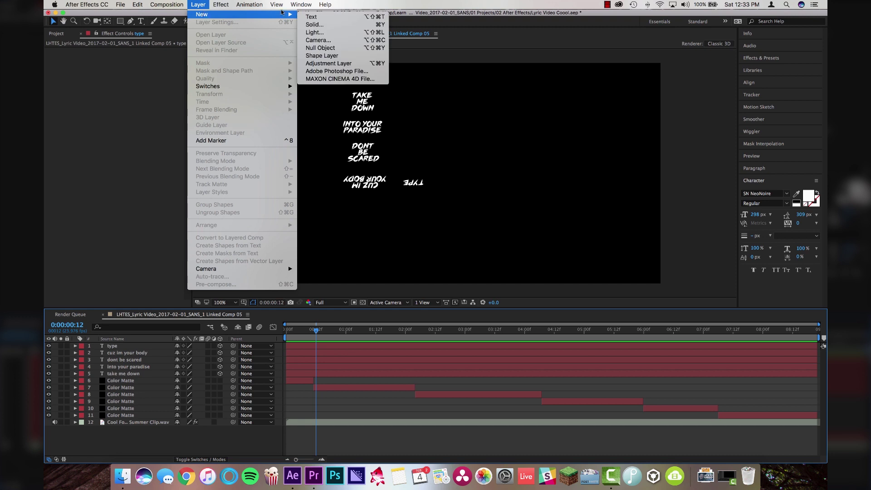
left_click(321, 41)
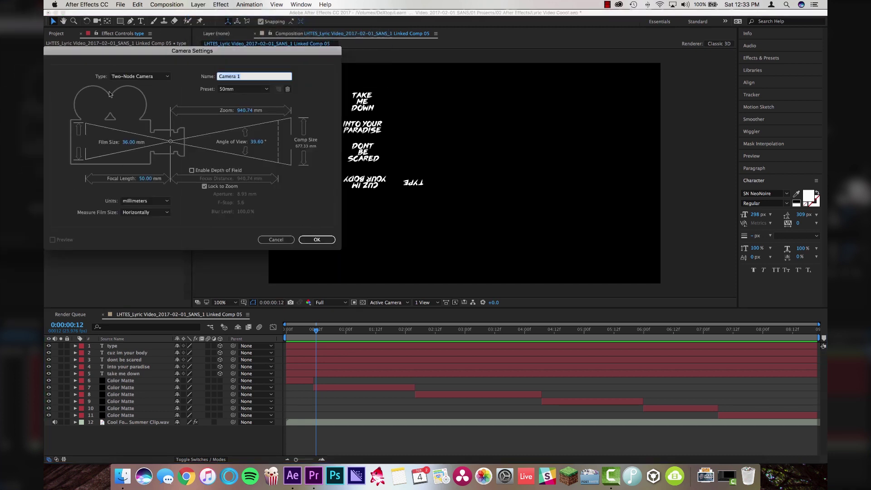
left_click(317, 239)
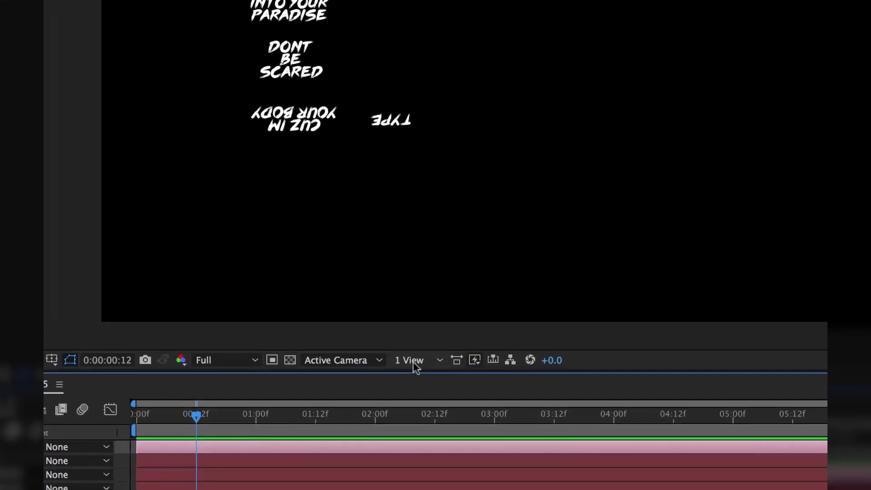
- Switch the composition to two horizontal views, with the Top view's camera path in sight and the whole Active Camera frame fitted
left_click(411, 374)
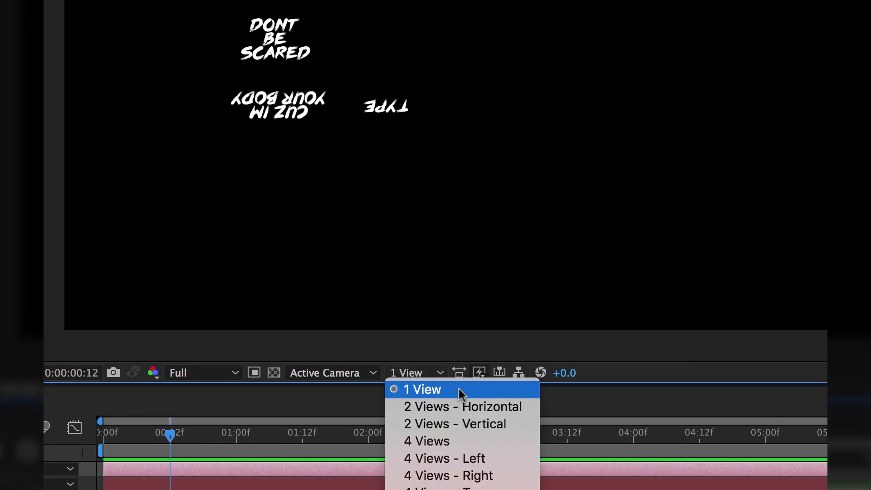
left_click(523, 408)
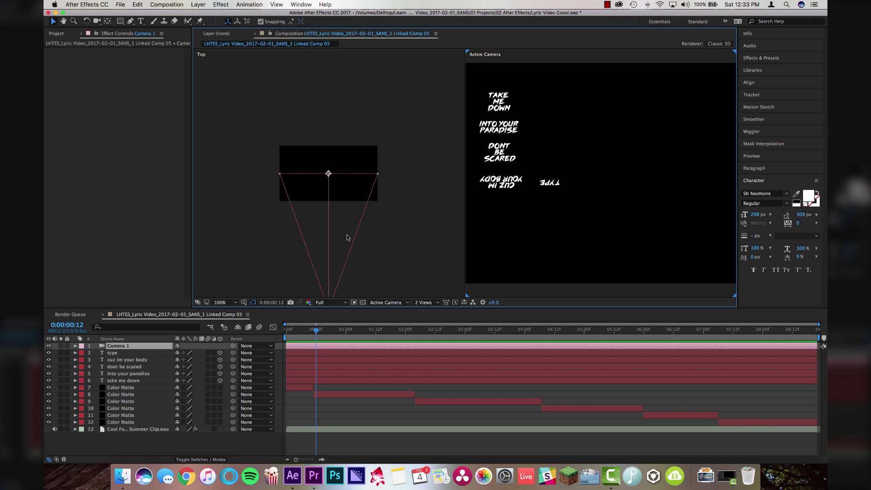
key("space")
left_click_drag(367, 211, 357, 192)
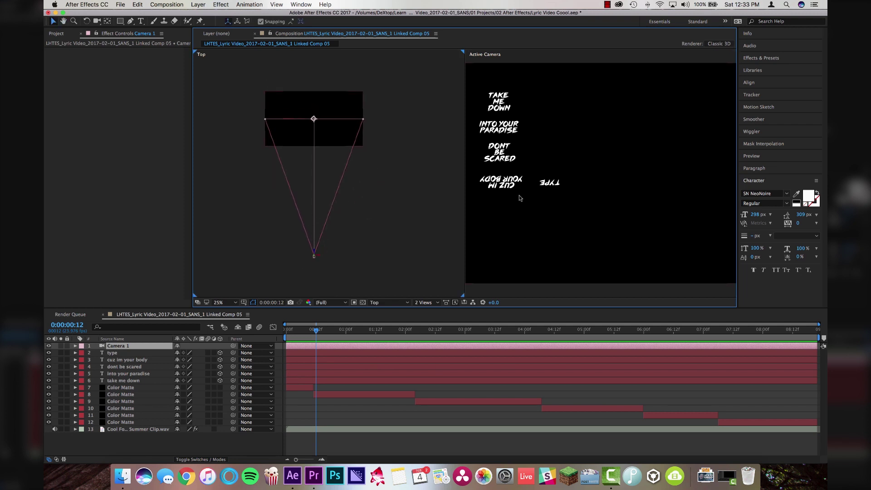
scroll(519, 199, "down", 2)
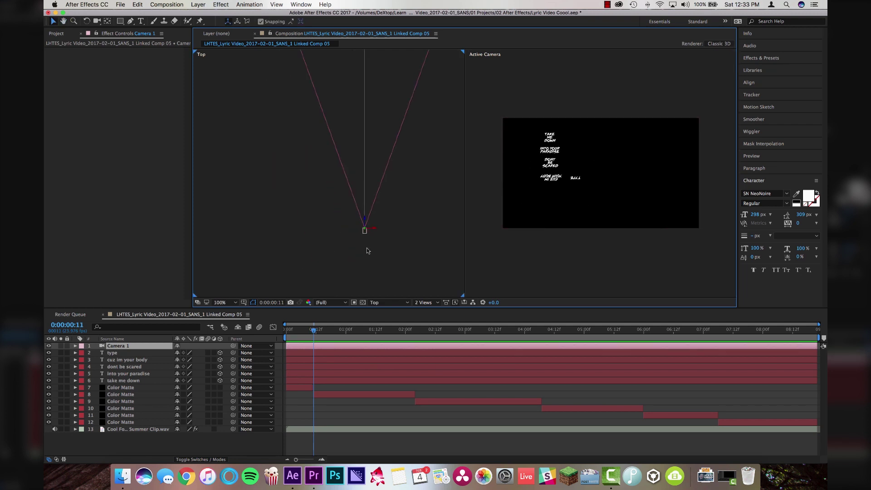
key("space")
left_click_drag(381, 192, 341, 147)
left_click_drag(413, 129, 444, 132)
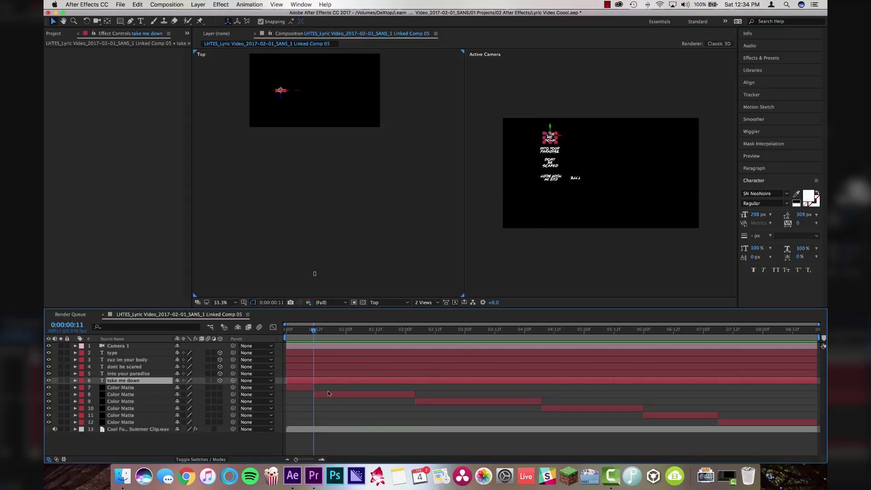
- Move the camera forward and sideways in the Top view until "take me down" fills the Active Camera frame
left_click(324, 345)
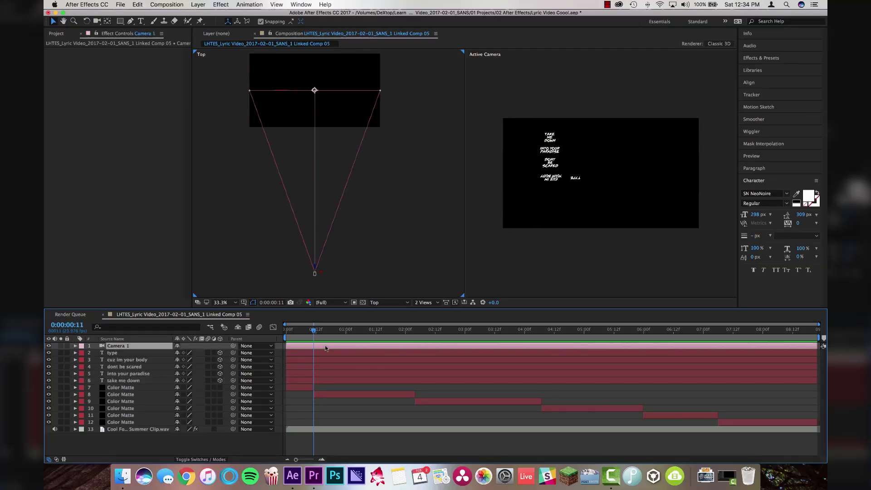
left_click_drag(315, 265, 290, 100)
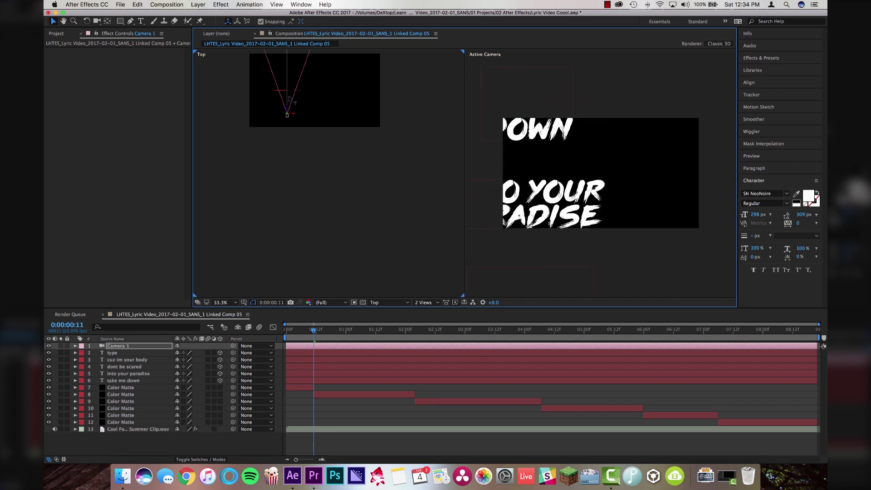
left_click_drag(290, 115, 285, 115)
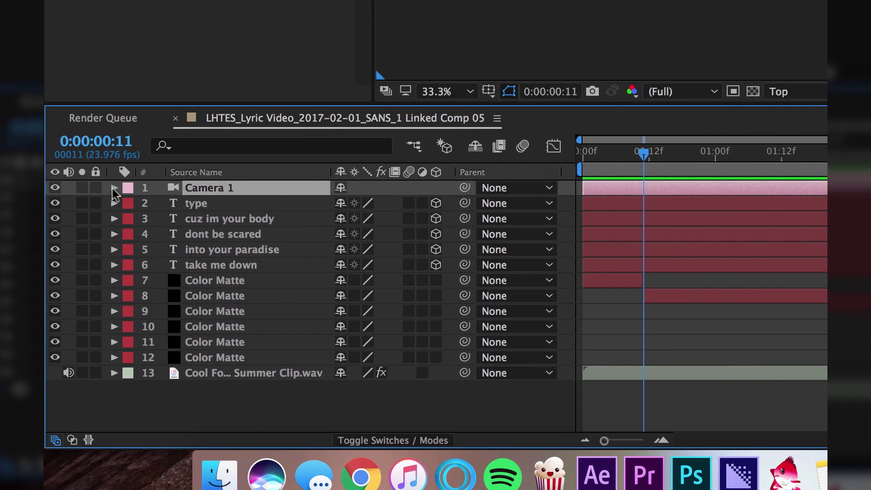
- Enable keyframing for all six camera transform properties, from Point of Interest to Z Rotation, at 0:00:00:11
left_click(114, 188)
left_click(129, 204)
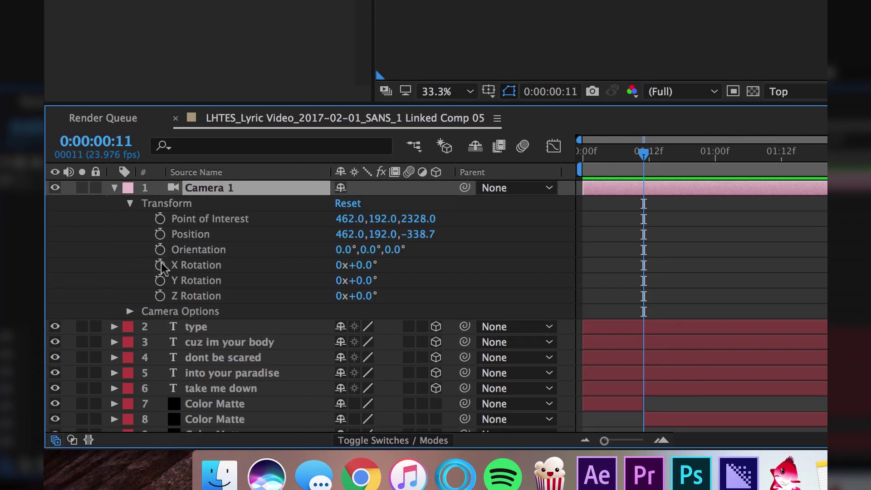
left_click_drag(160, 218, 159, 295)
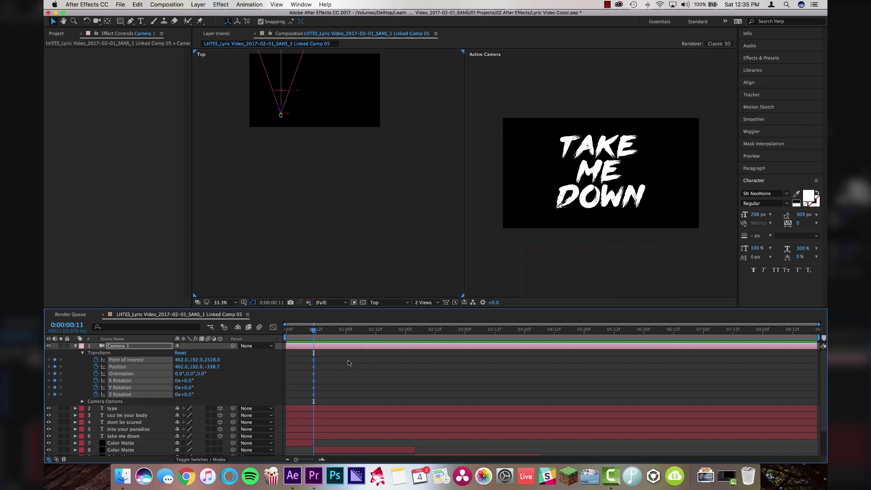
- At 0:00:02:02, pull the camera back to a Z position of about -446.7 and keyframe its orientation and rotations
key("space")
key("space")
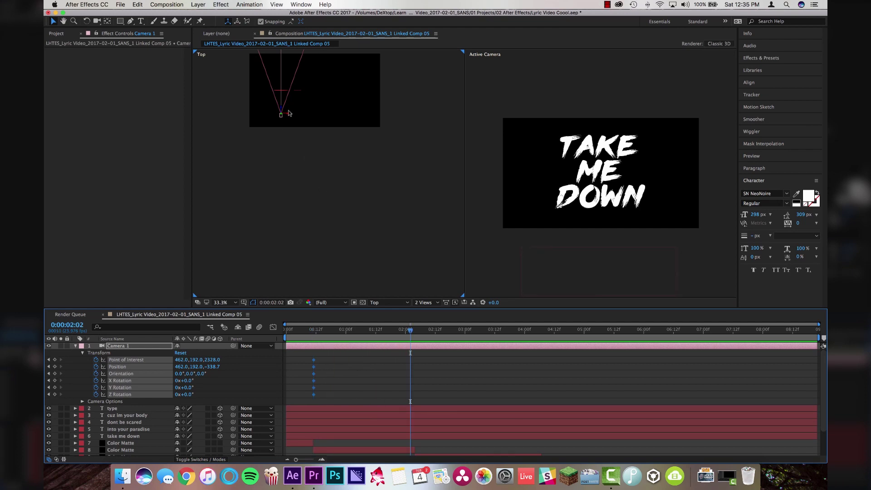
left_click_drag(281, 108, 281, 120)
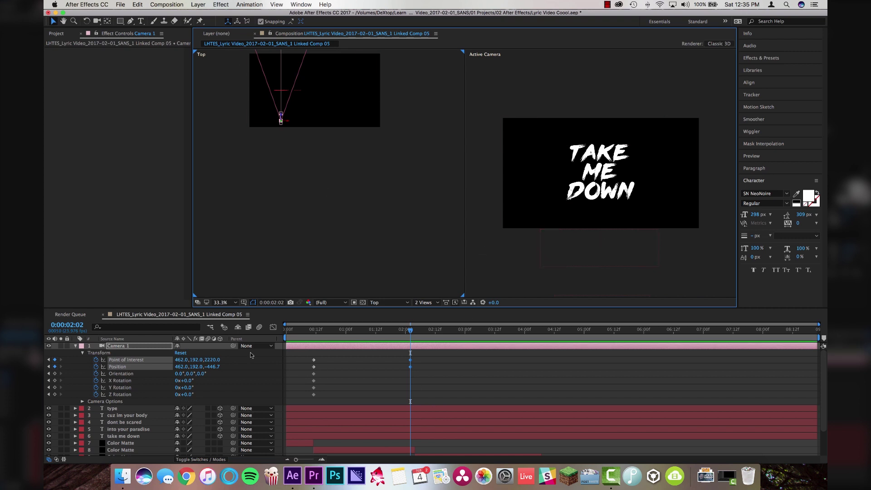
left_click(54, 373)
left_click(55, 380)
left_click(55, 387)
left_click(54, 394)
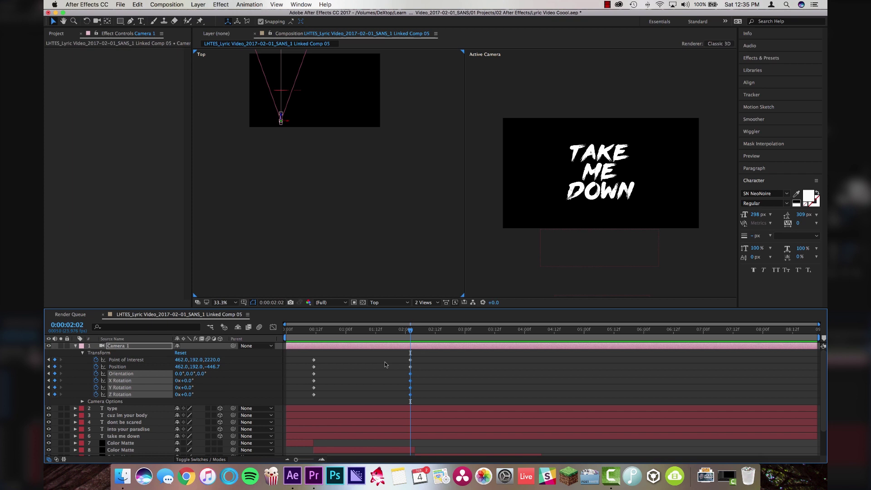
- At 0:00:02:10, move the camera down to Y 306 to frame "into your paradise" and keyframe its orientation and rotations
key("space")
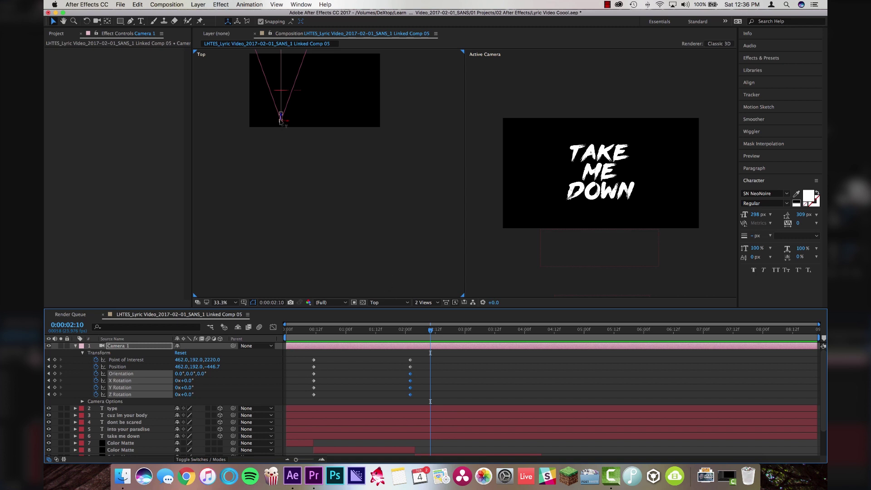
left_click_drag(281, 122, 280, 128)
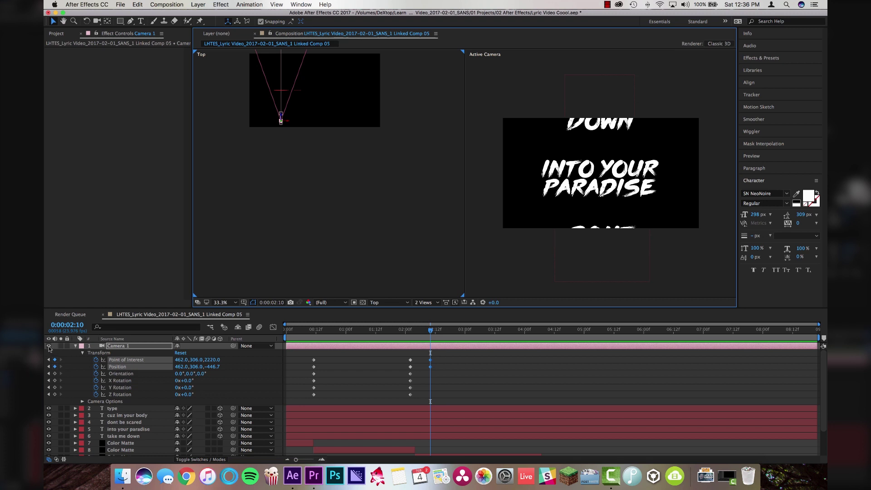
left_click(48, 346)
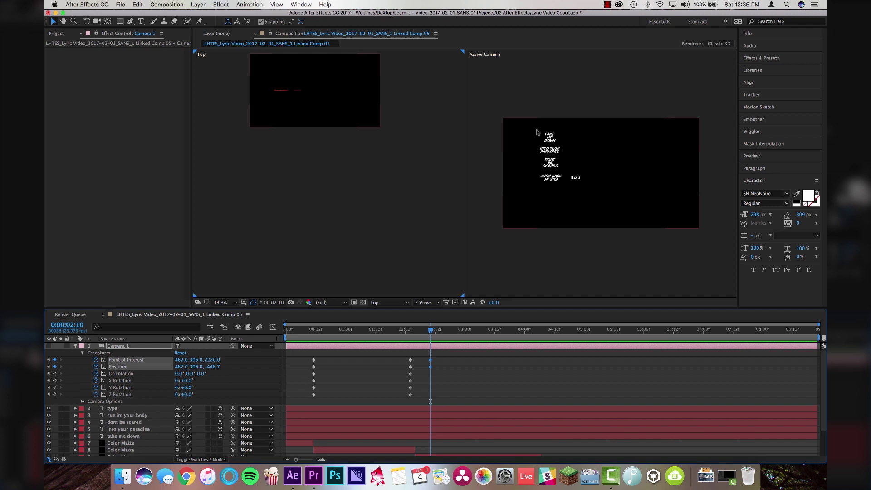
left_click(49, 346)
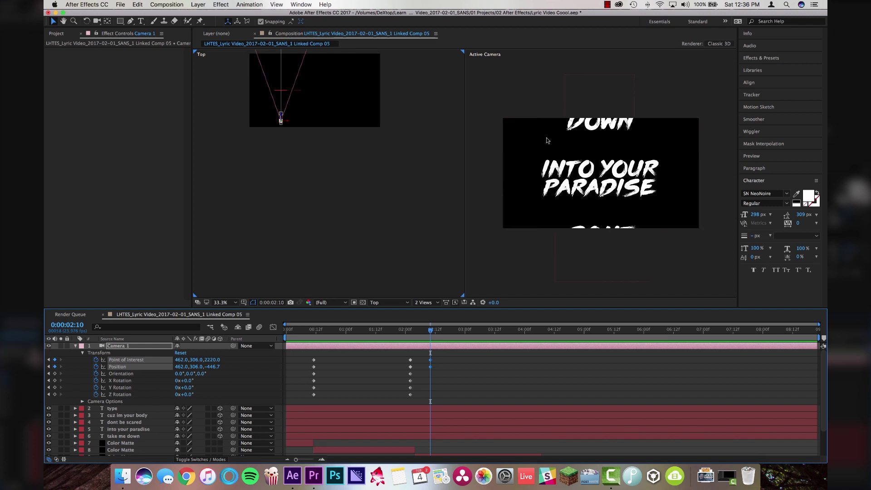
left_click_drag(54, 373, 54, 394)
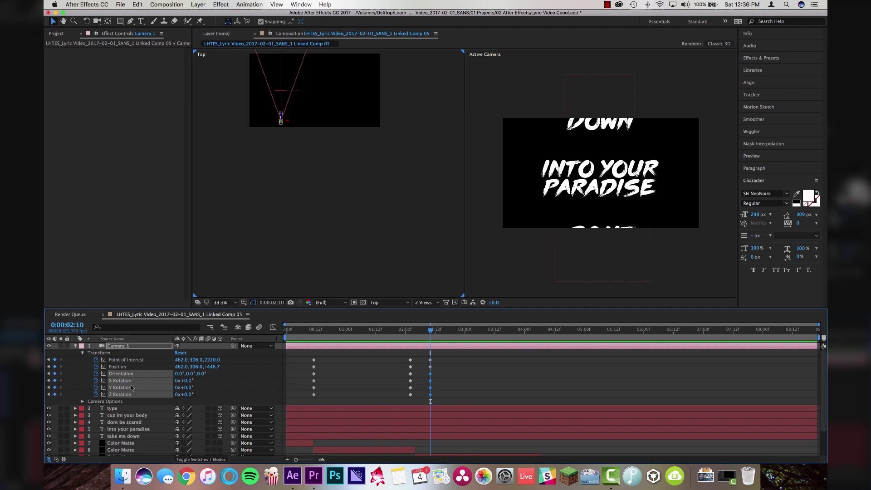
- At 0:00:04:00, push the camera in to a Z position of about -356.7 and keyframe its orientation and rotations
key("space")
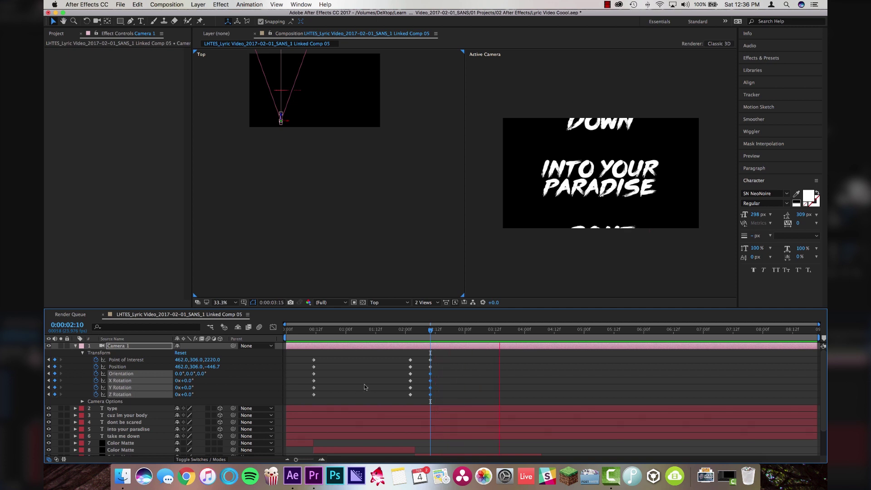
key("space")
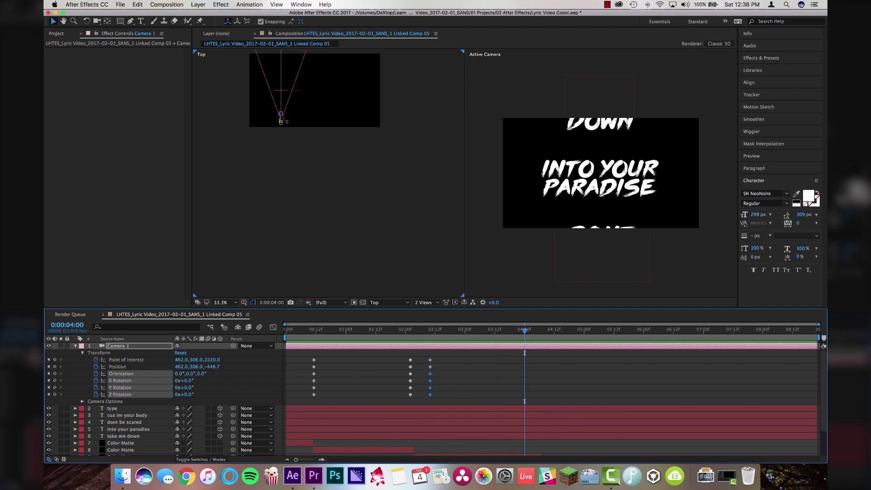
left_click_drag(281, 116, 282, 108)
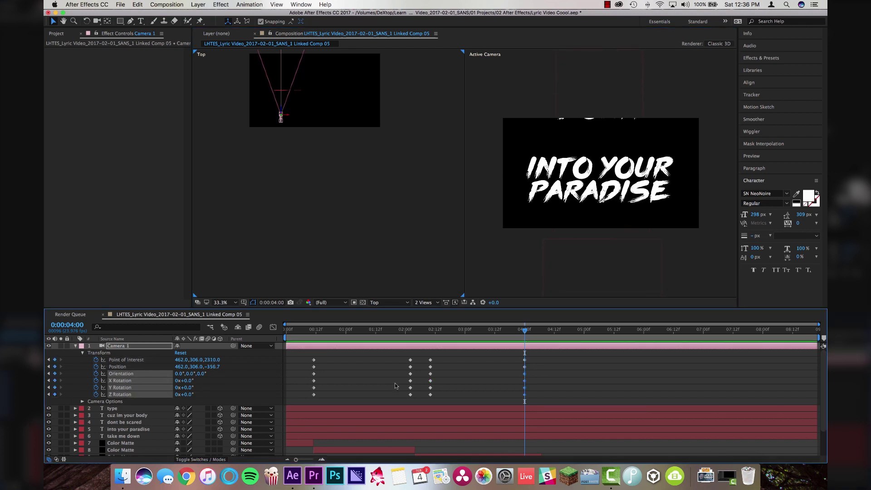
- At 0:00:04:07, move the camera down to Y 444 to frame "dont be scared" and keyframe its orientation and rotations
key("Page_Down")
key("Page_Down")
key("Page_Down")
key("Page_Down")
key("Page_Down")
key("Page_Down")
key("Page_Down")
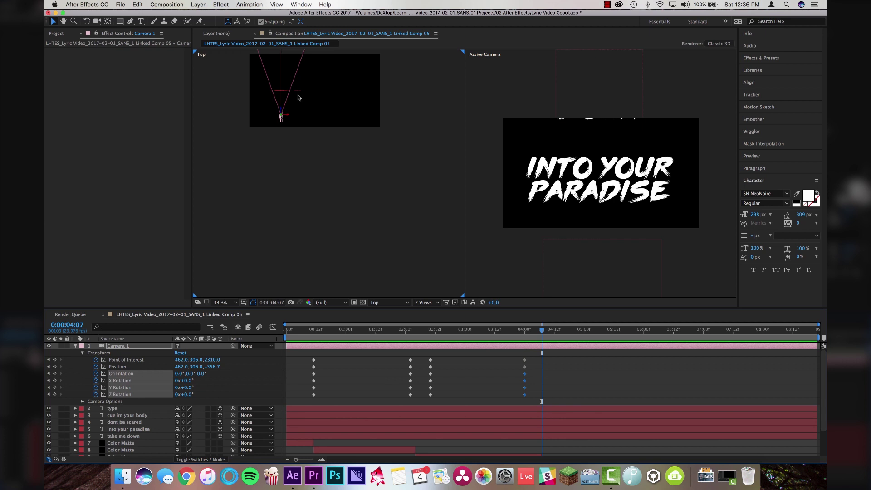
left_click_drag(280, 115, 282, 126)
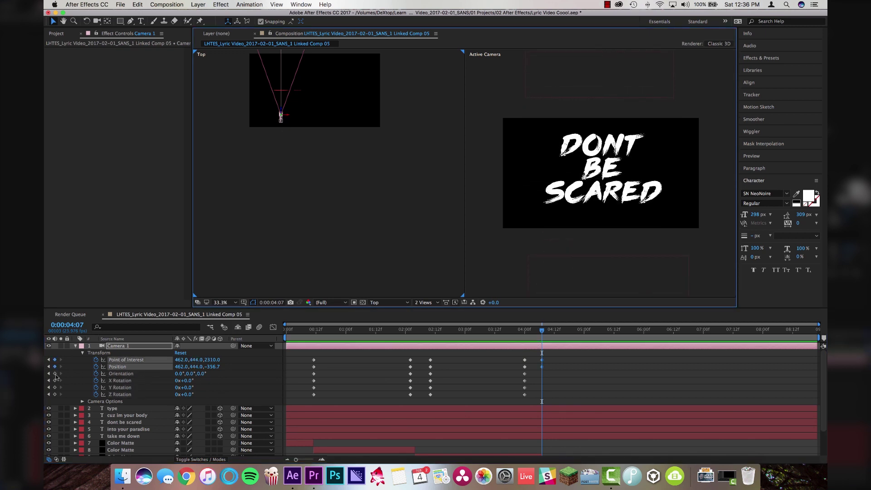
left_click_drag(54, 374, 55, 394)
- At 0:00:05:22, pull the camera back to a Z position of about -464.7 and keyframe its orientation and rotations
key("space")
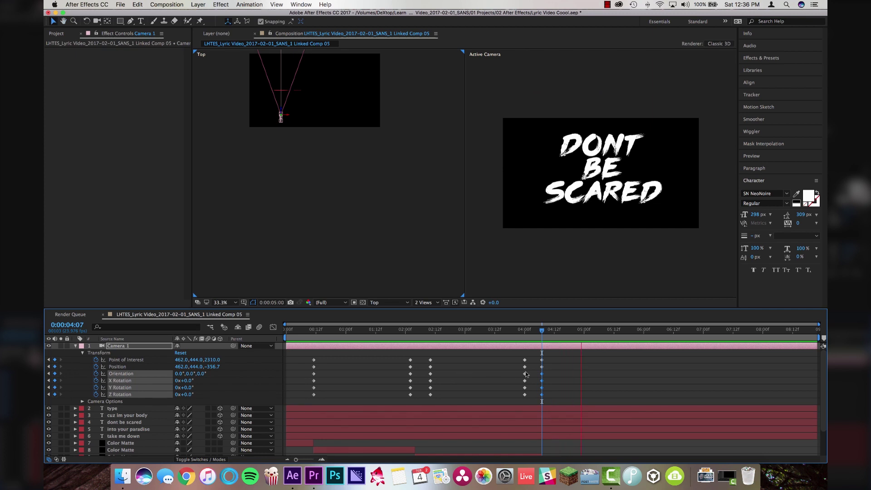
key("space")
left_click_drag(281, 112, 281, 120)
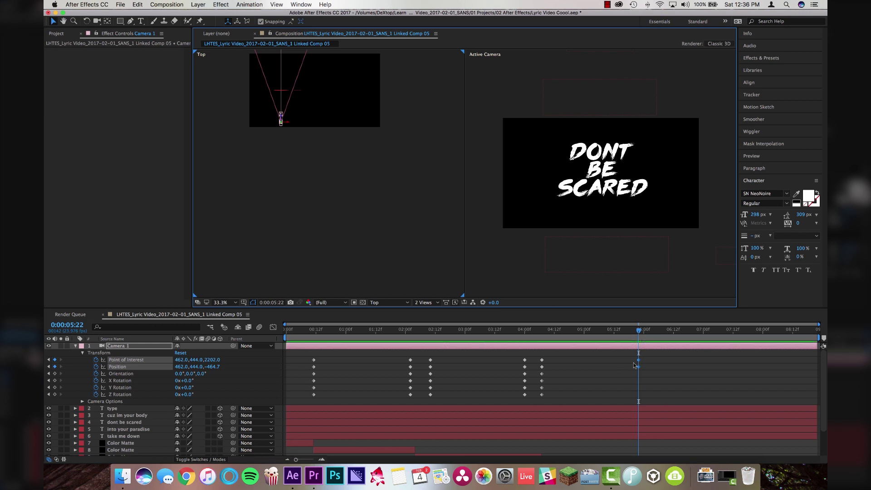
left_click_drag(55, 373, 54, 394)
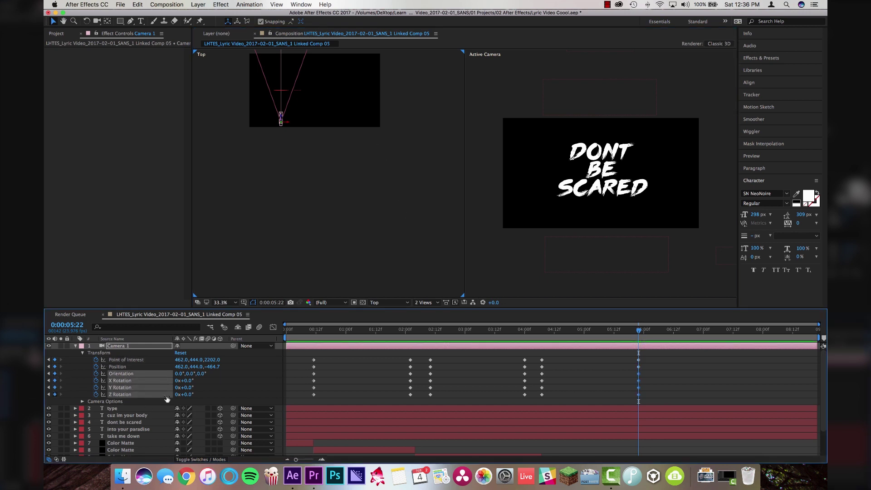
- At 0:00:06:03, set the camera's Z Rotation to 180° and move it down to frame "cuz im your body"
left_click_drag(654, 329, 651, 331)
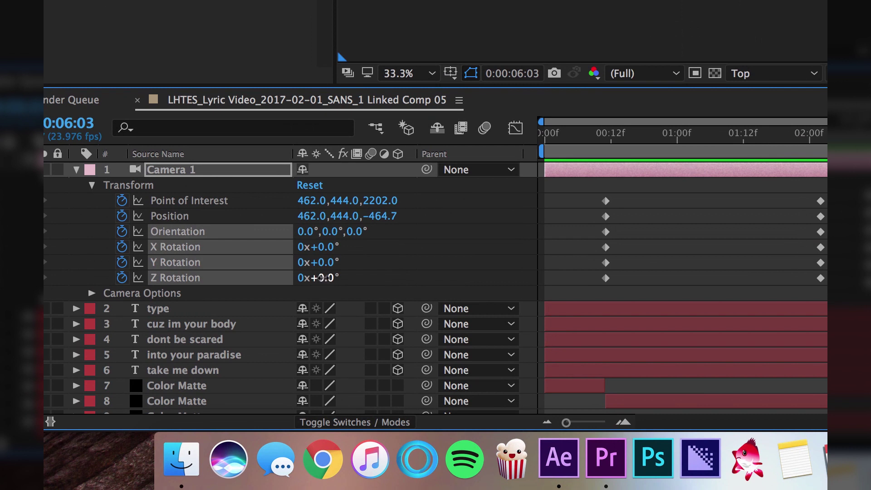
left_click(188, 394)
type("180")
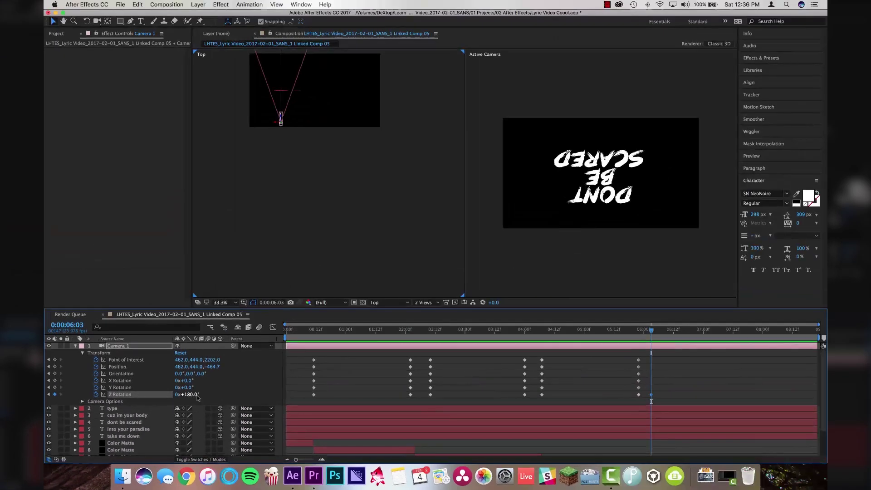
key("Return")
left_click_drag(281, 121, 281, 114)
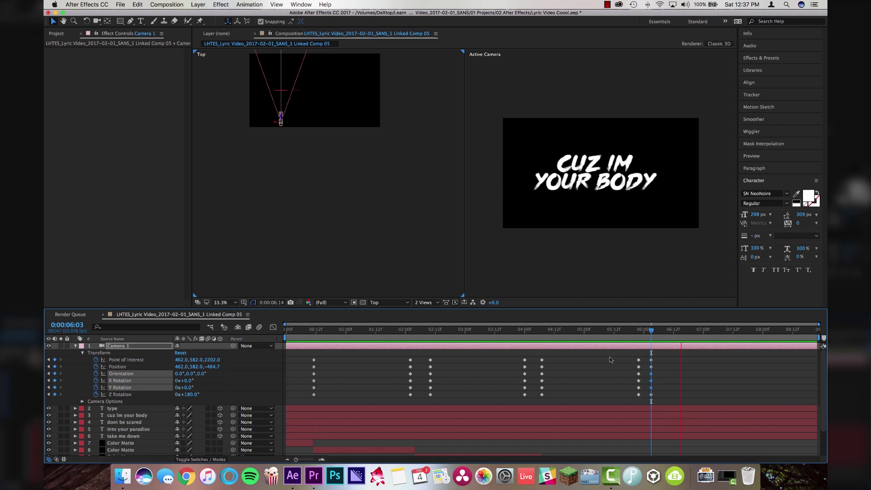
- Just after the seven-second mark, push the camera in to a Z position of about -380.7 and keyframe its orientation and rotations
key("space")
left_click_drag(712, 331, 709, 331)
left_click_drag(280, 116, 281, 116)
left_click_drag(54, 373, 55, 394)
- At 0:00:07:07, move the camera sideways to X 714 to frame "type" and keyframe its orientation and rotations
key("space")
key("v")
key("Page_Down")
key("Page_Down")
key("Page_Down")
key("Page_Down")
key("Page_Down")
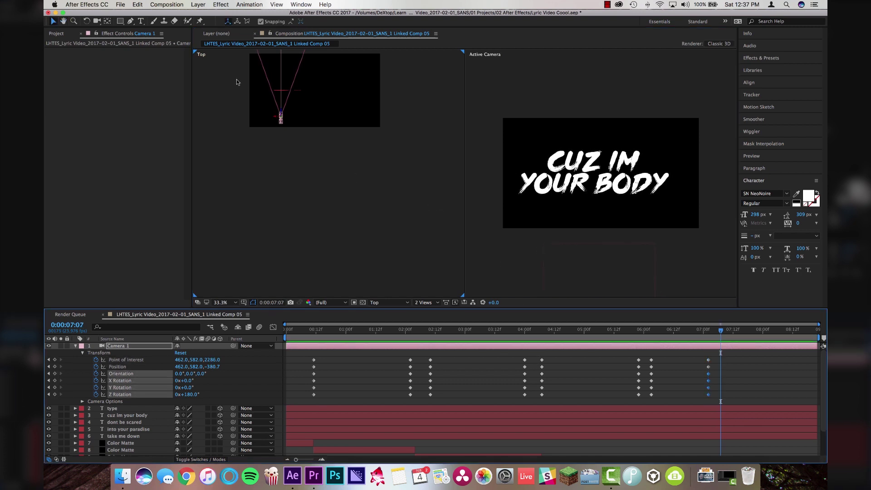
left_click_drag(281, 117, 297, 118)
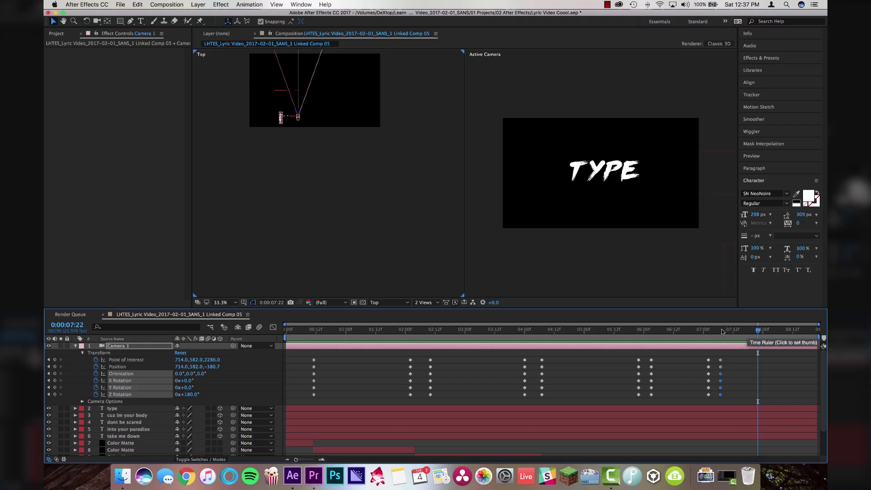
- At 0:00:07:16, push the camera in to a Z position of about -278 and keyframe its orientation and rotations
key("space")
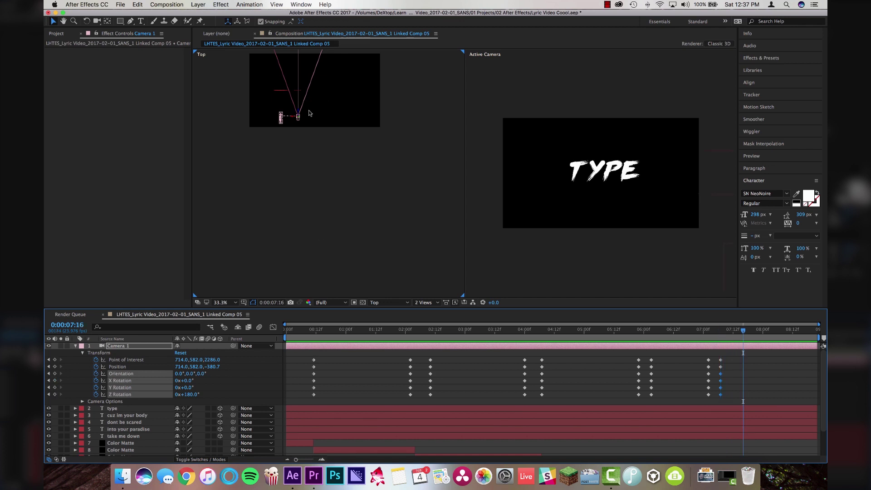
left_click_drag(300, 113, 302, 104)
left_click_drag(54, 373, 54, 400)
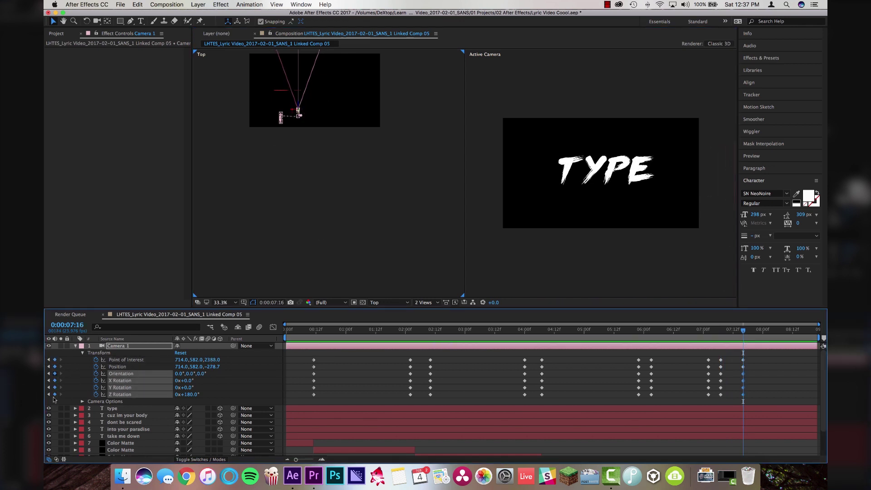
- At 0:00:08:03, pull the camera back to a Z position of about -362.7 and keyframe its orientation and rotations
key("space")
left_click_drag(299, 104, 298, 114)
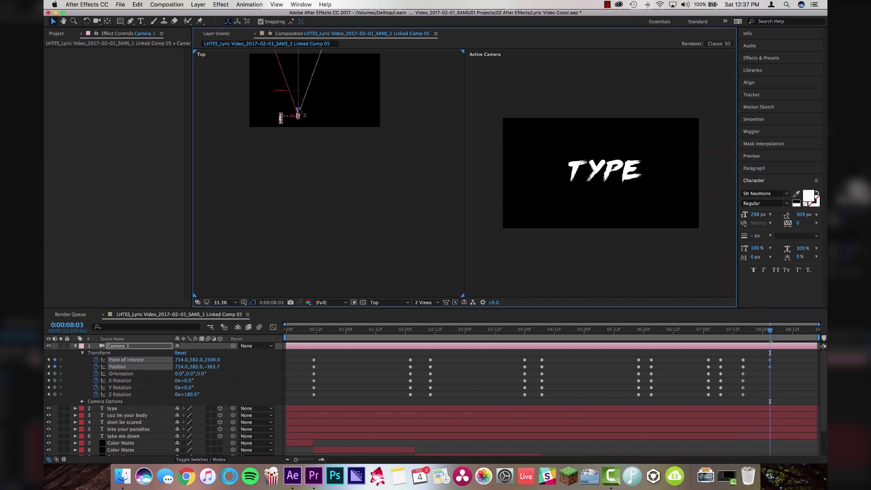
left_click(55, 373)
left_click(55, 380)
left_click(55, 387)
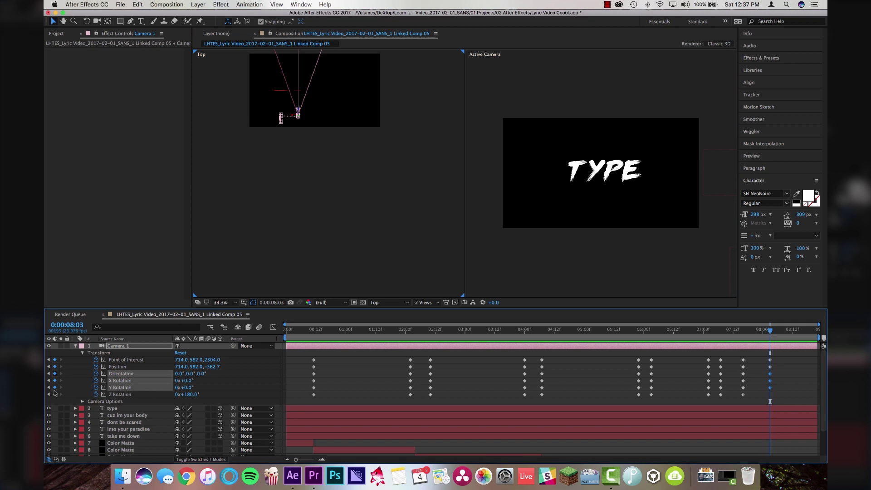
- At 0:00:08:19, push the camera in to a Z position of about -260.7 and keyframe its orientation and rotations
key("space")
key("space")
left_click(298, 110)
left_click_drag(298, 111, 298, 104)
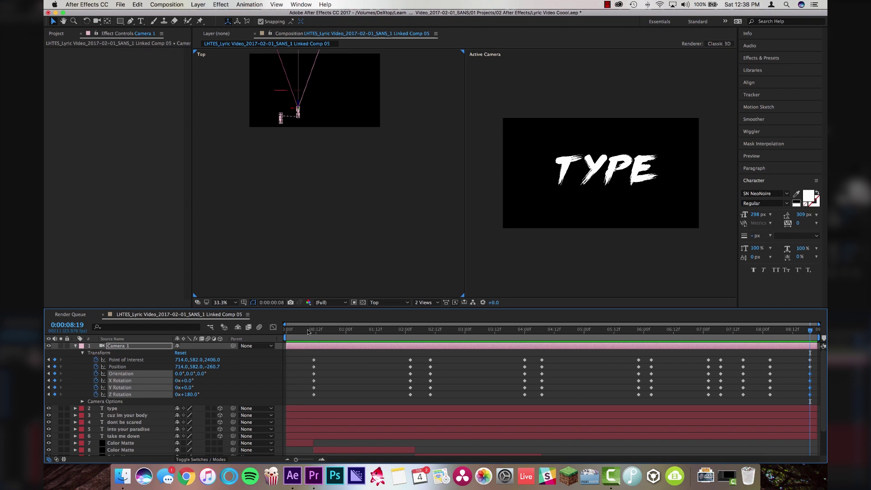
- Apply Easy Ease to all of the camera's keyframes and play back the animation from the start
left_click_drag(308, 333, 440, 333)
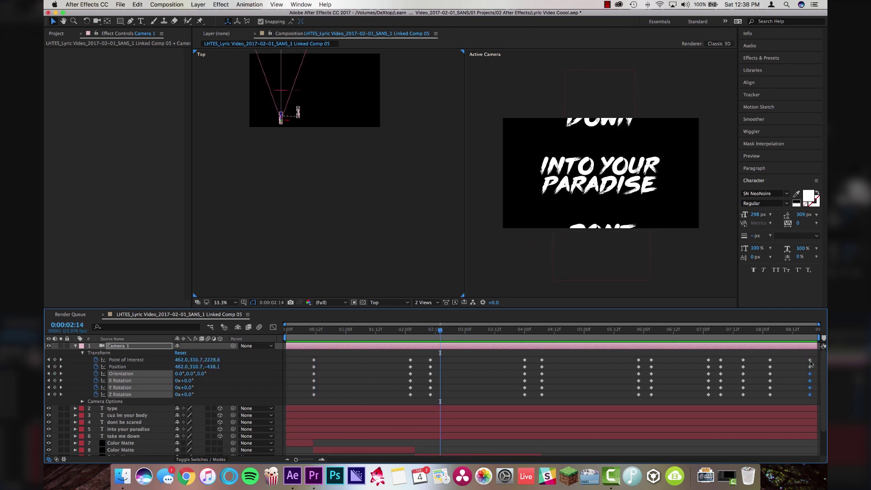
left_click_drag(814, 356, 301, 403)
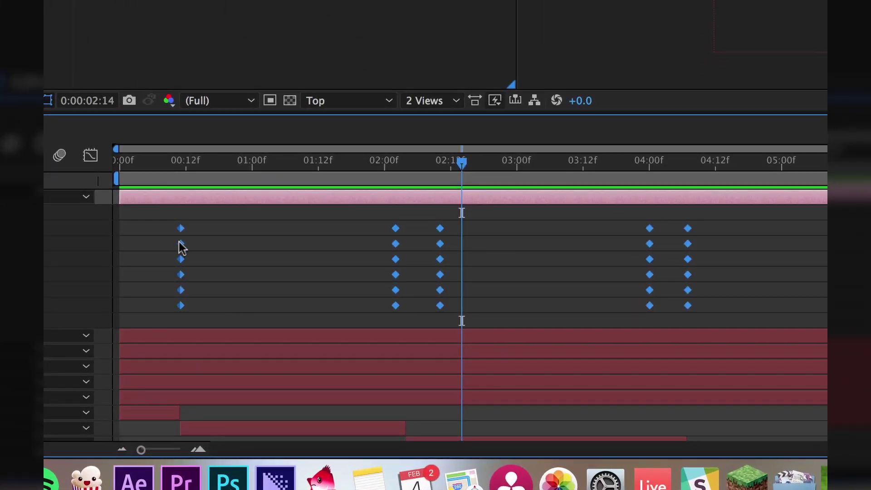
right_click(180, 244)
mouse_move(311, 440)
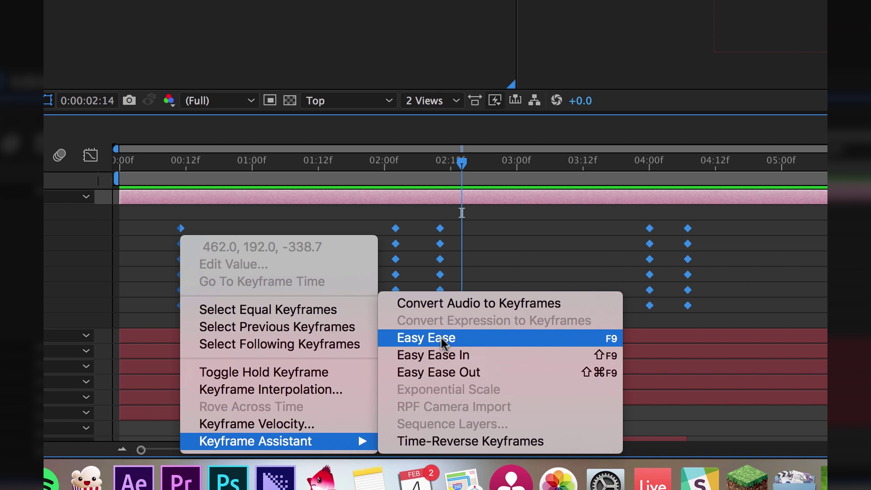
left_click(455, 338)
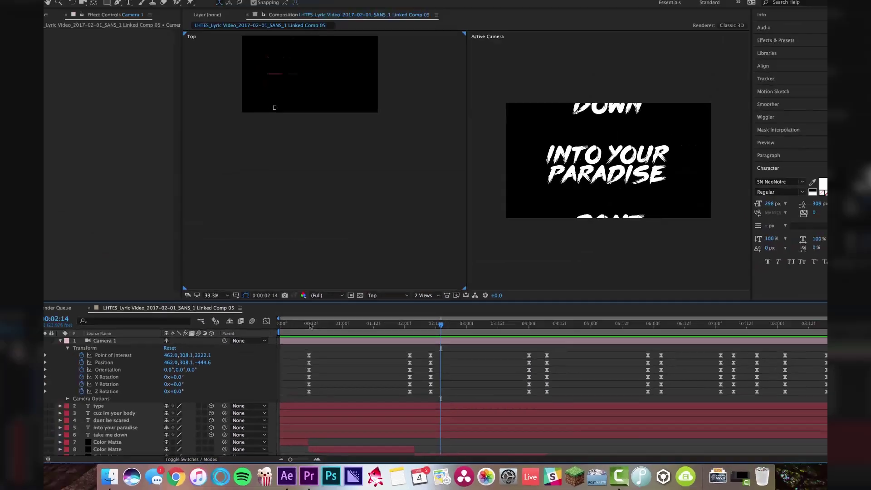
left_click_drag(313, 329, 371, 329)
key("space")
key("space")
left_click_drag(365, 331, 256, 334)
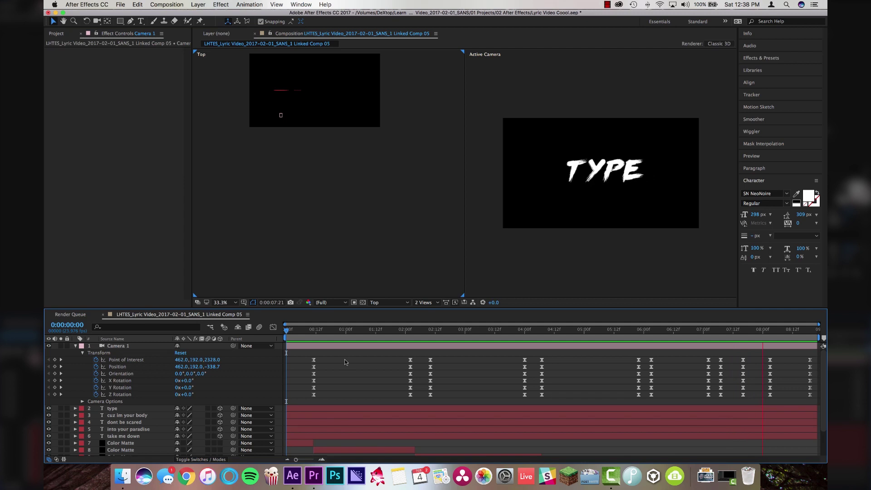
- Move "take me down" at 0:00:01:16 and "into your paradise" at 0:00:03:10 slightly up to centre them in the camera view
left_click_drag(347, 329, 385, 335)
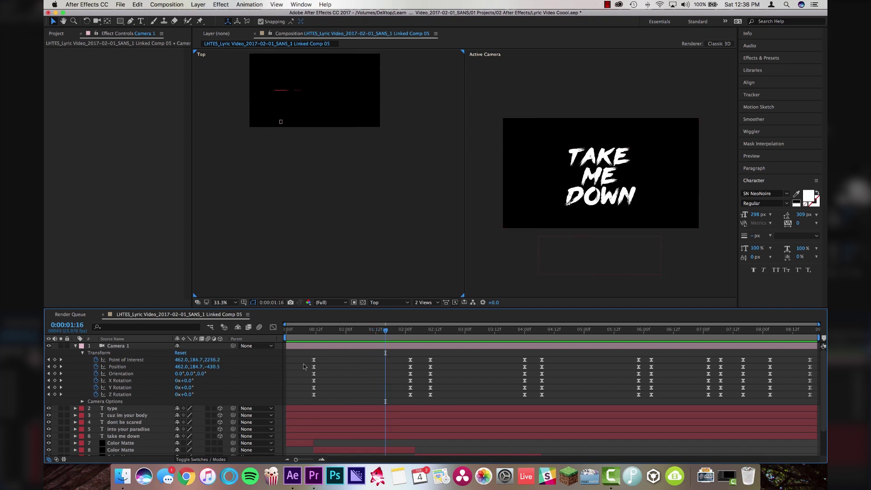
scroll(346, 380, "down", 3)
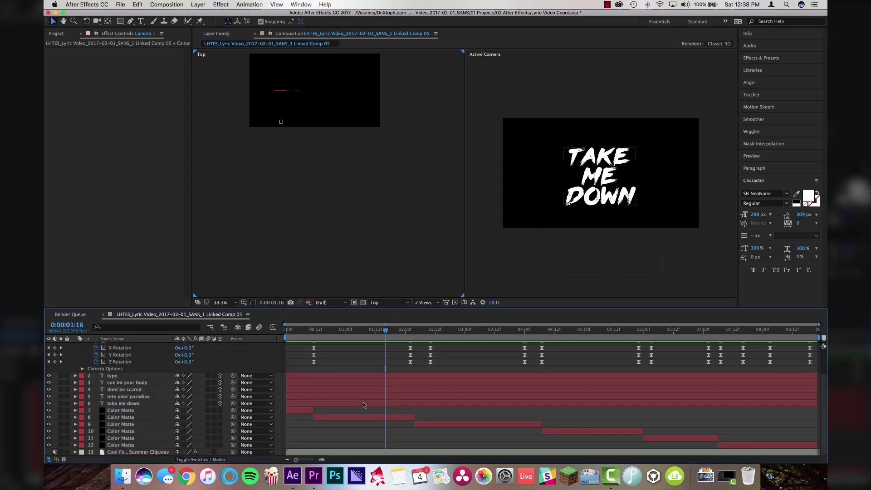
left_click(366, 403)
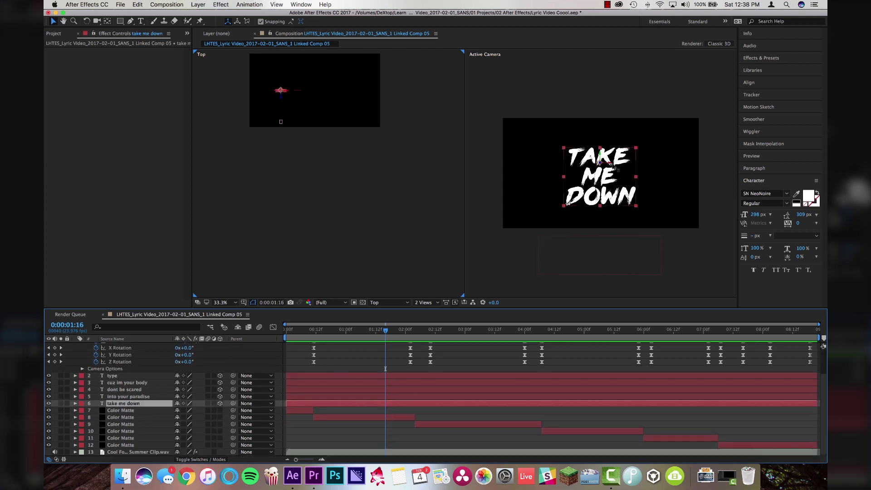
left_click_drag(600, 156, 600, 151)
left_click_drag(384, 334, 490, 336)
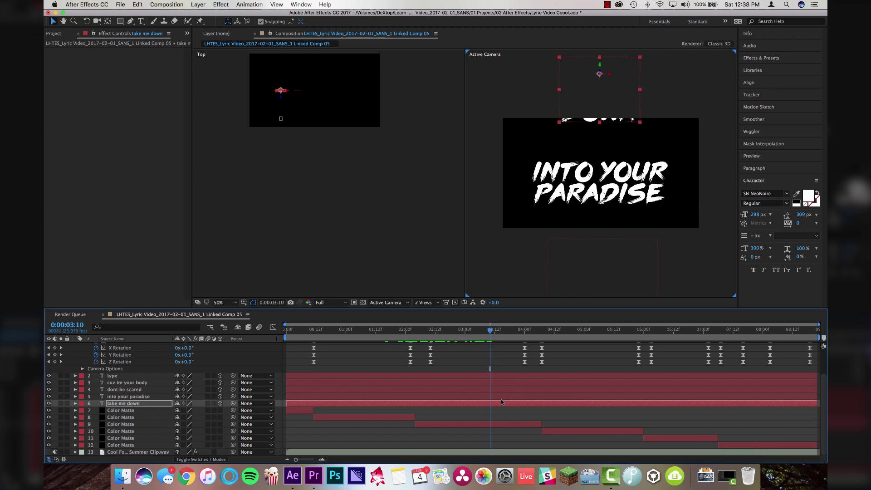
left_click(606, 167)
left_click_drag(599, 178, 599, 170)
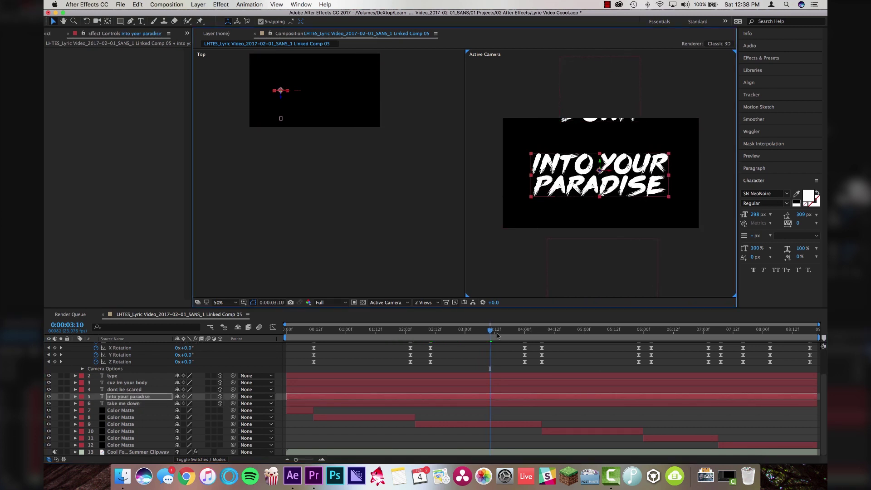
- Recentre "dont be scared" around the five-second mark and "cuz im your body" at 0:00:06:12 in the camera view
left_click_drag(497, 335, 585, 332)
left_click(607, 136)
mouse_move(603, 141)
left_mouse_down()
mouse_move(602, 151)
mouse_move(603, 144)
left_mouse_up()
key("space")
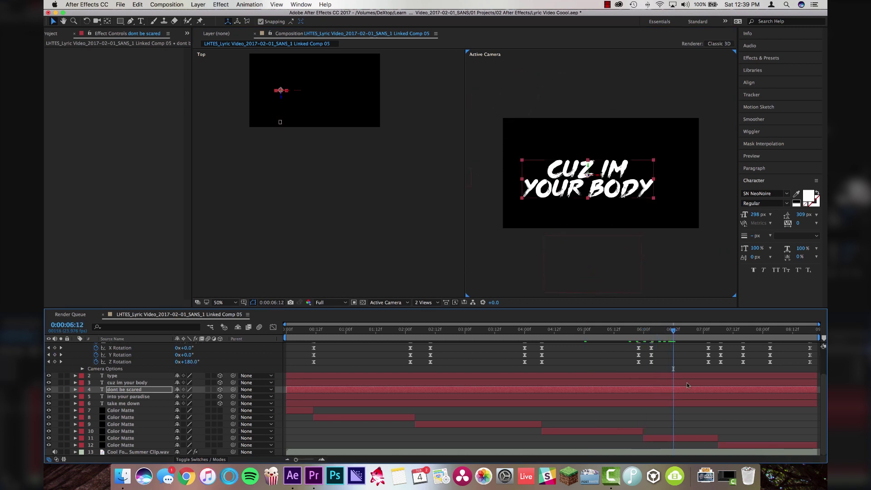
left_click(687, 383)
left_click_drag(588, 175, 601, 170)
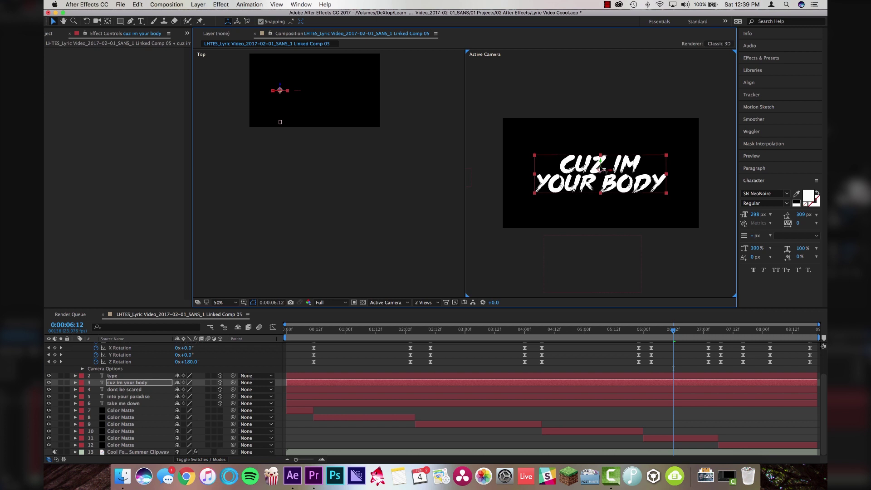
left_click_drag(702, 331, 741, 331)
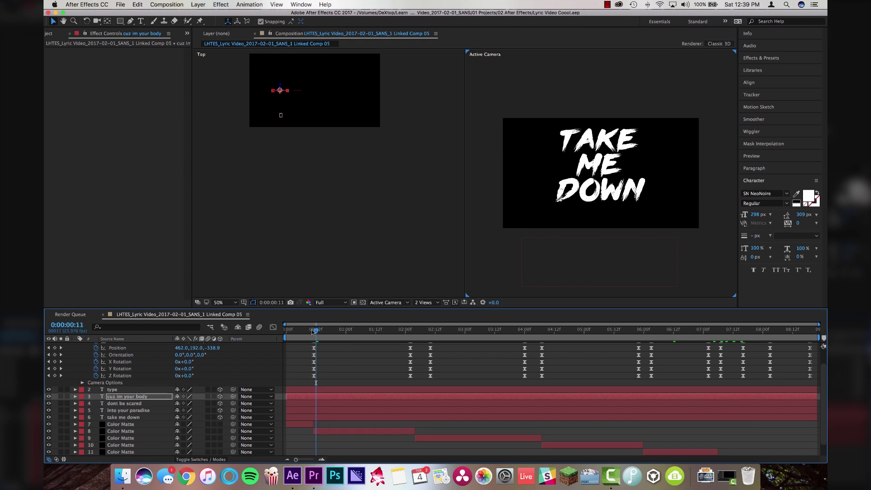
- At 0:00:00:11, find the CC Burn Film effect and apply it to the "take me down" layer
left_click_drag(314, 331, 313, 331)
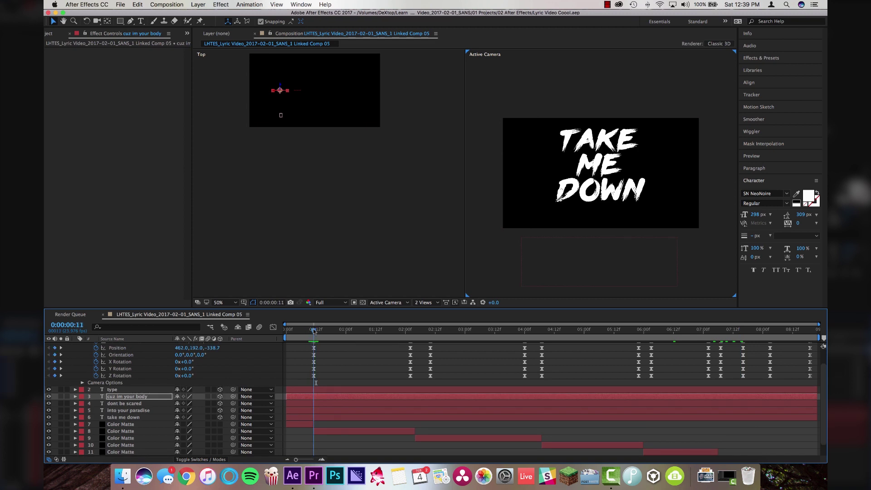
left_click(329, 418)
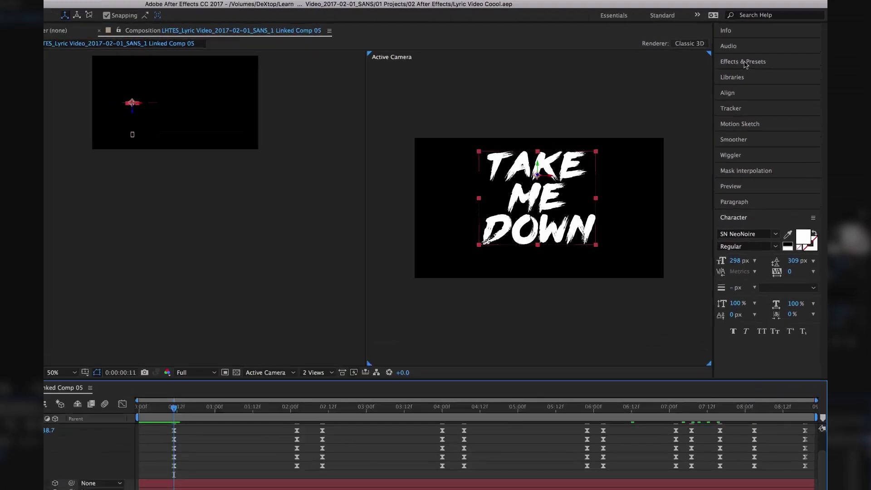
left_click(760, 58)
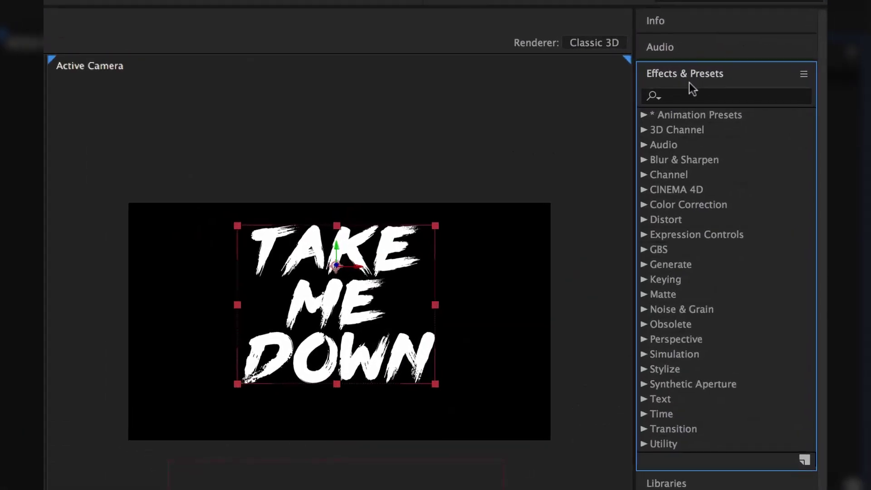
left_click(760, 70)
type("burn")
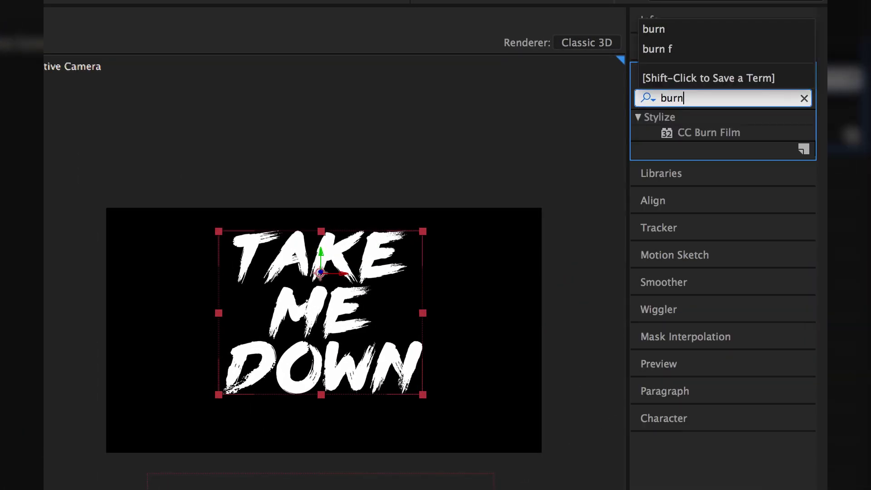
left_click(709, 132)
left_click_drag(708, 131, 337, 417)
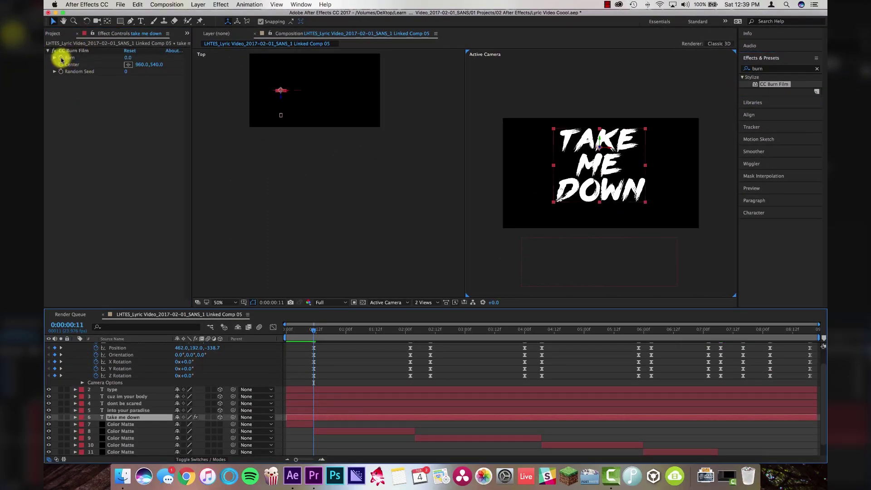
- Keyframe the Burn value of "take me down" from 99 at 0:00:00:11 to 0 at 0:00:01:04, and play it back
left_click(61, 57)
left_click(343, 416)
key("u")
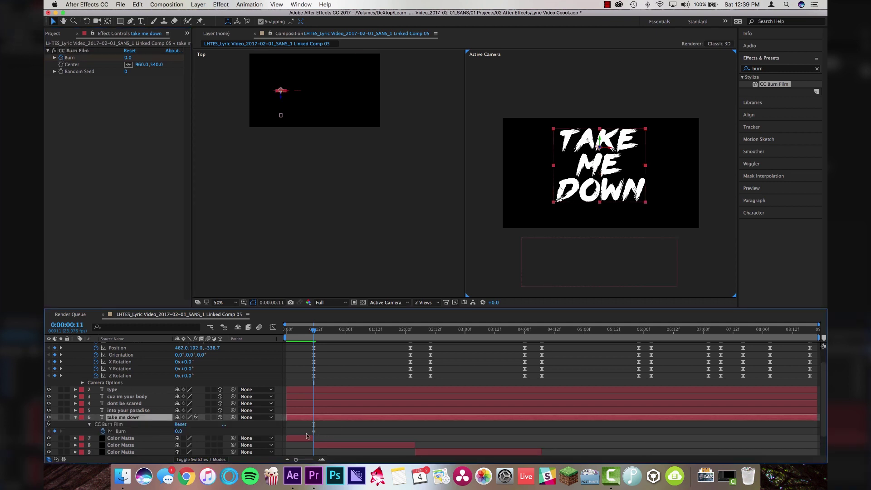
key("space")
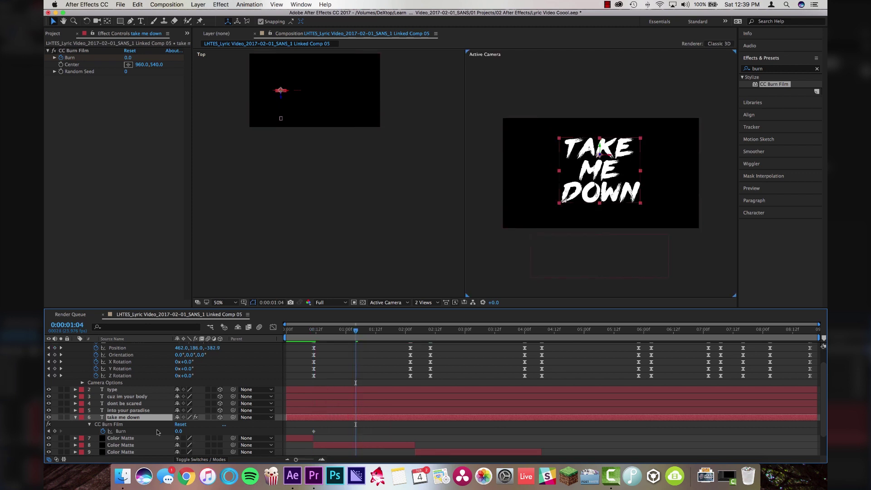
left_click(55, 430)
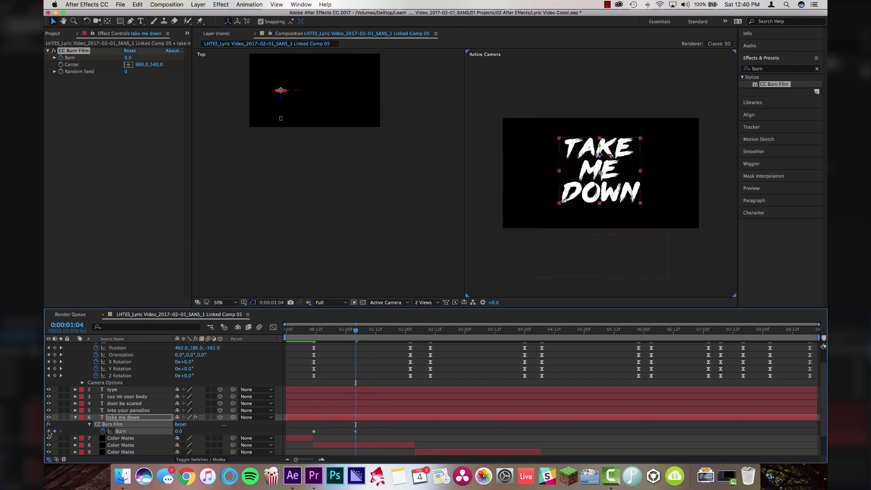
left_click(48, 431)
left_click_drag(179, 431, 224, 426)
key("space")
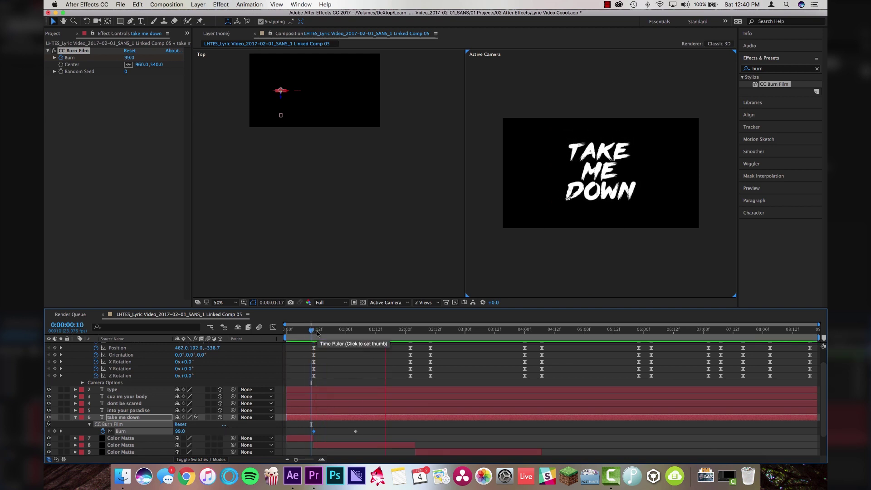
- Copy the keyframed CC Burn Film effect from "take me down" and paste it onto "into your paradise" at 0:00:02:03
left_click(415, 331)
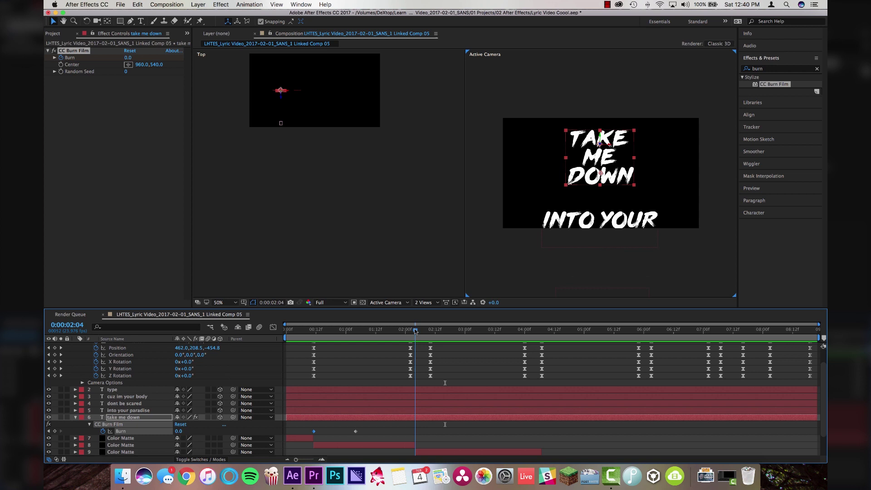
left_click(330, 416)
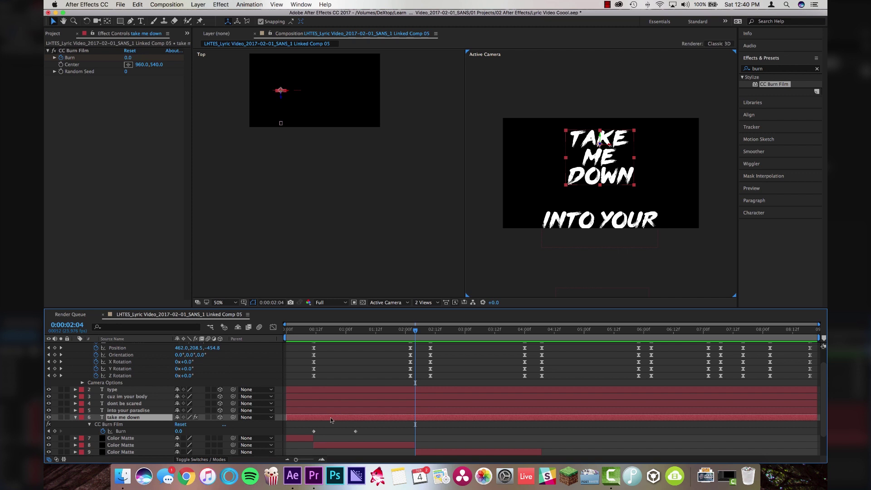
left_click(75, 51)
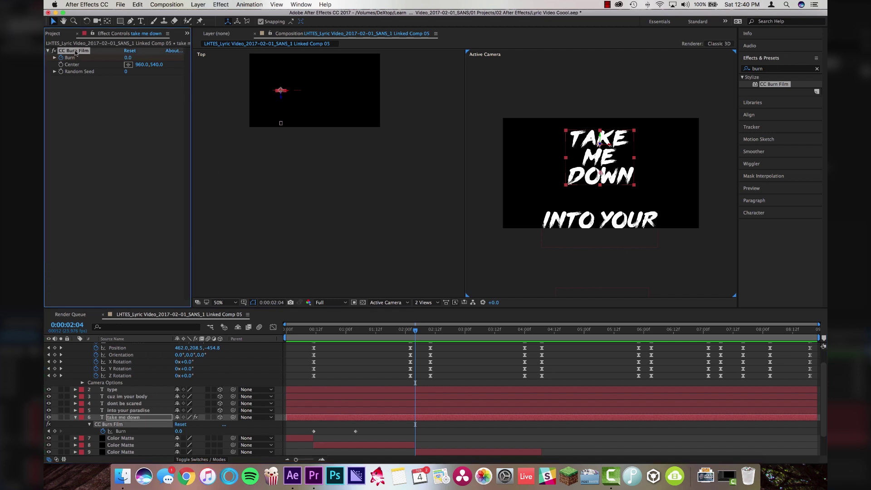
left_click(433, 412)
left_click_drag(405, 331, 413, 331)
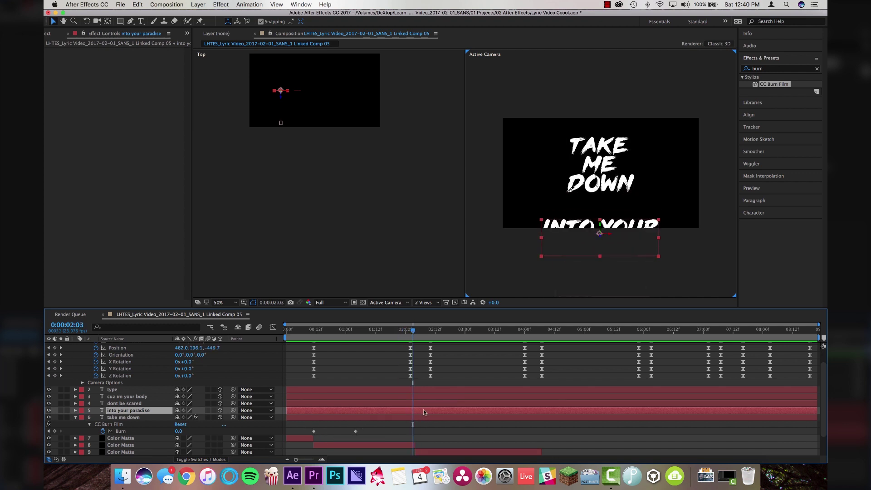
left_click(113, 130)
key("super+v")
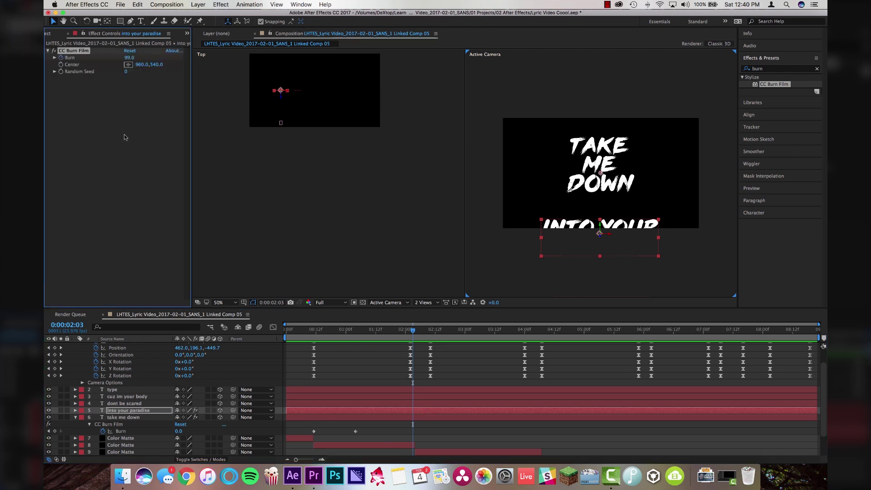
left_click_drag(417, 331, 529, 331)
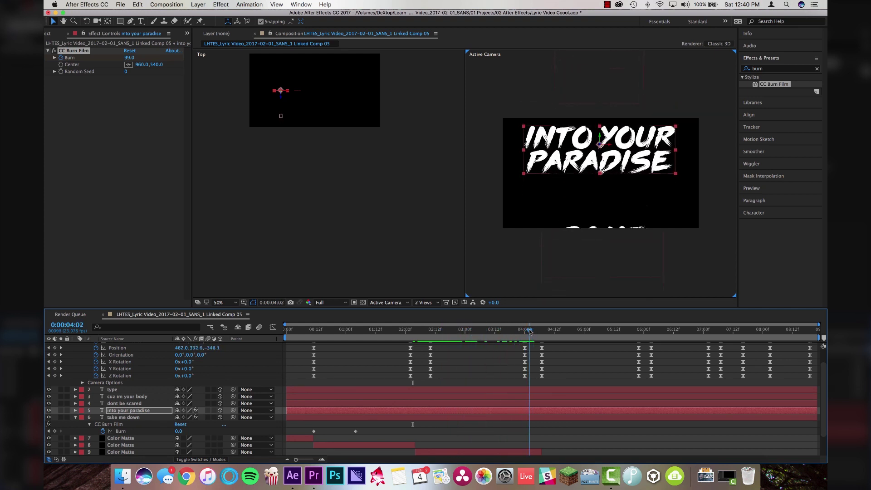
- Paste the keyframed CC Burn Film effect onto "dont be scared" at 0:00:04:02 and onto "cuz im your body" where that lyric starts
left_click(541, 403)
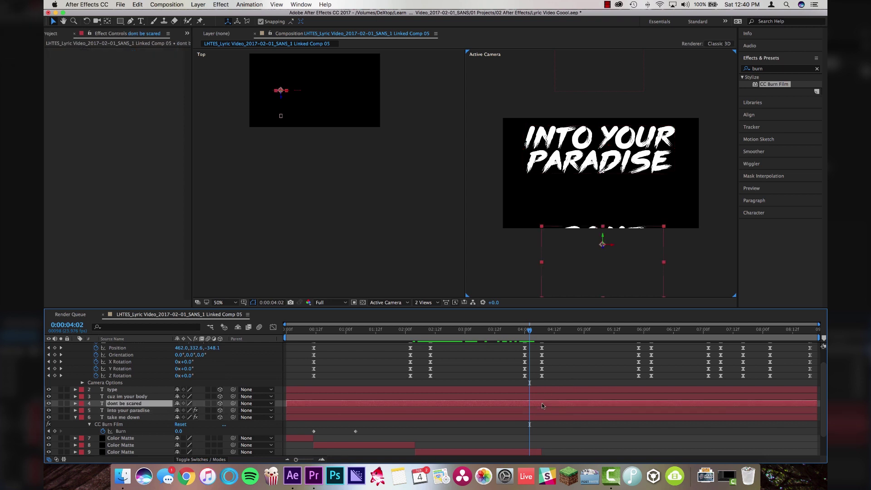
left_click(95, 133)
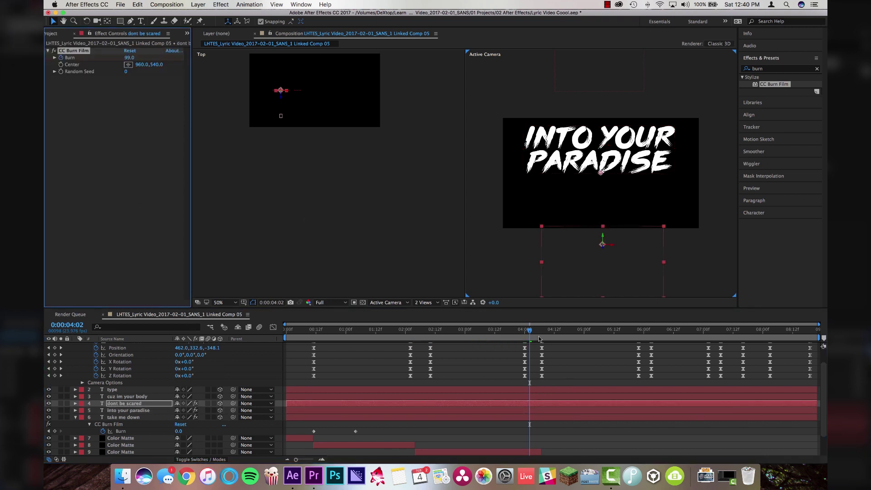
left_click_drag(529, 331, 565, 333)
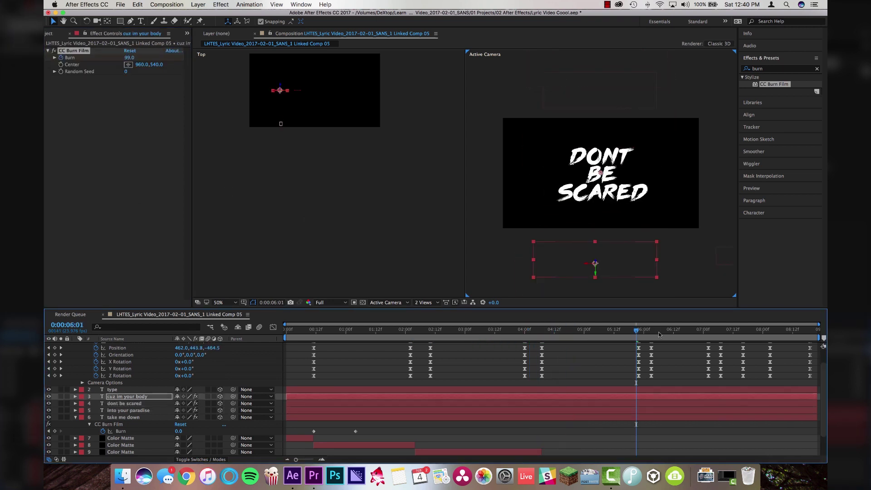
mouse_move(635, 331)
left_mouse_down()
mouse_move(726, 332)
mouse_move(711, 332)
left_mouse_up()
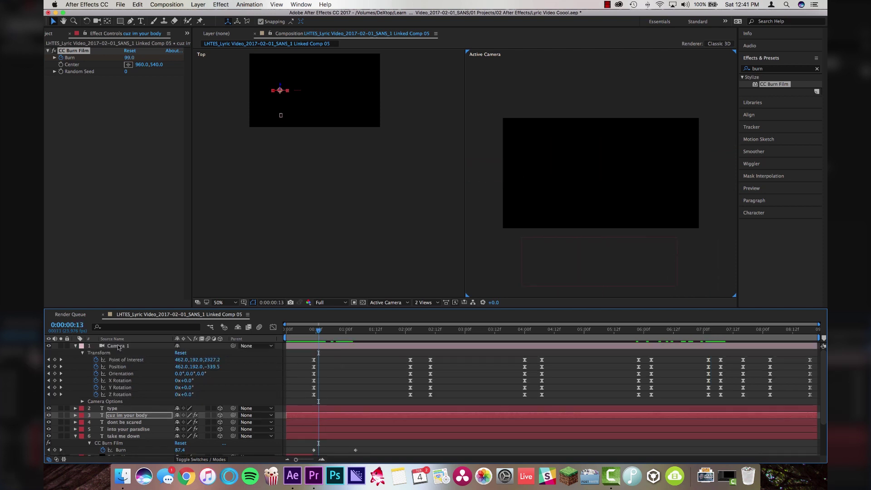
- Enable motion blur on the five text layers from "type" to "take me down" and for the whole composition
left_click(118, 346)
left_click(75, 346)
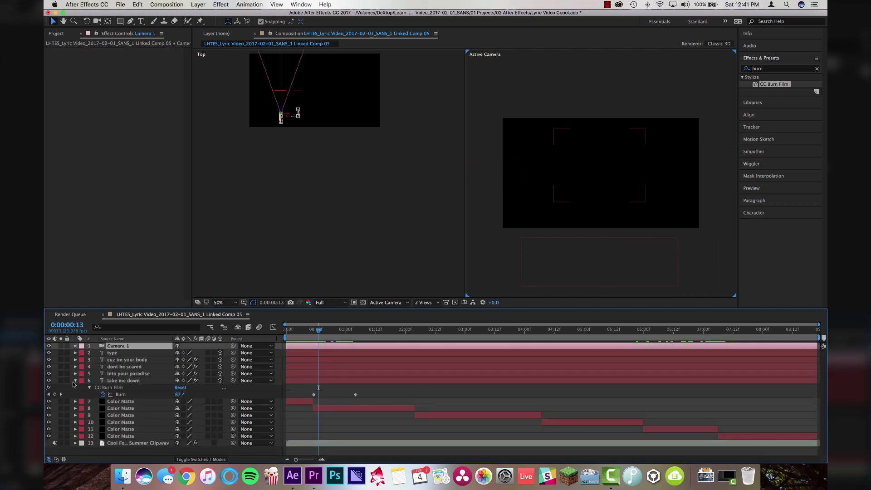
left_click(128, 352)
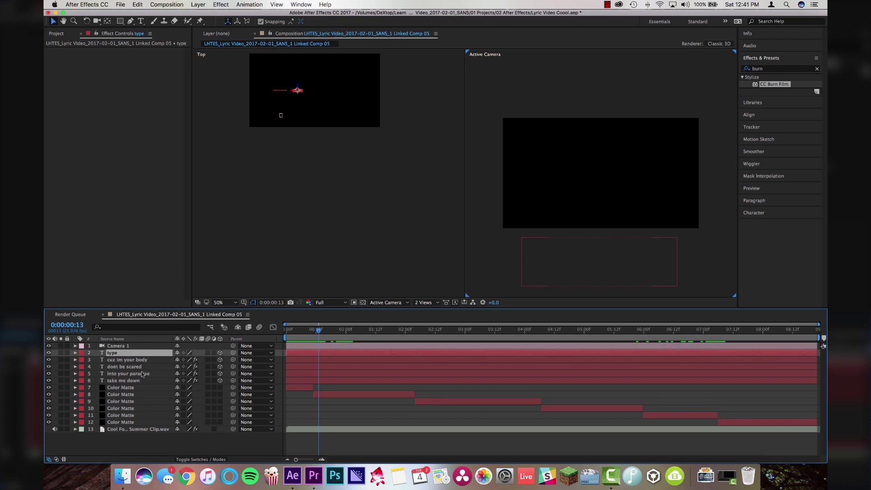
left_click(129, 381, "shift")
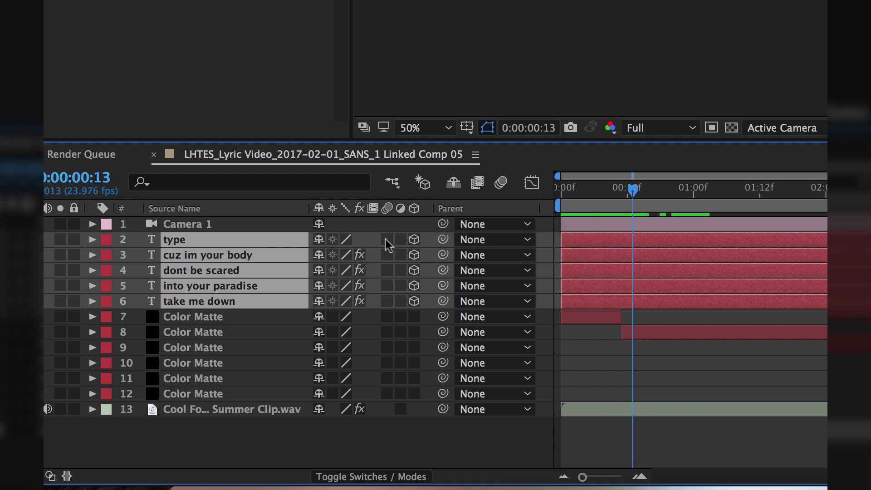
left_click(387, 239)
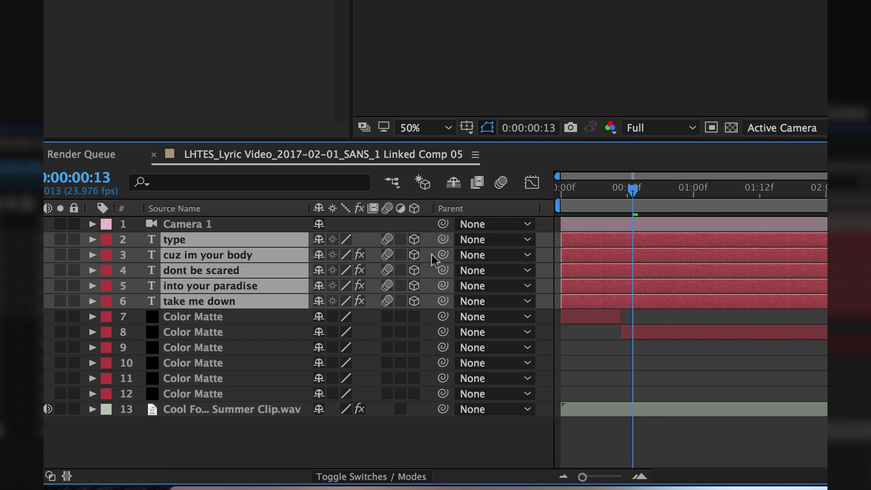
left_click(501, 183)
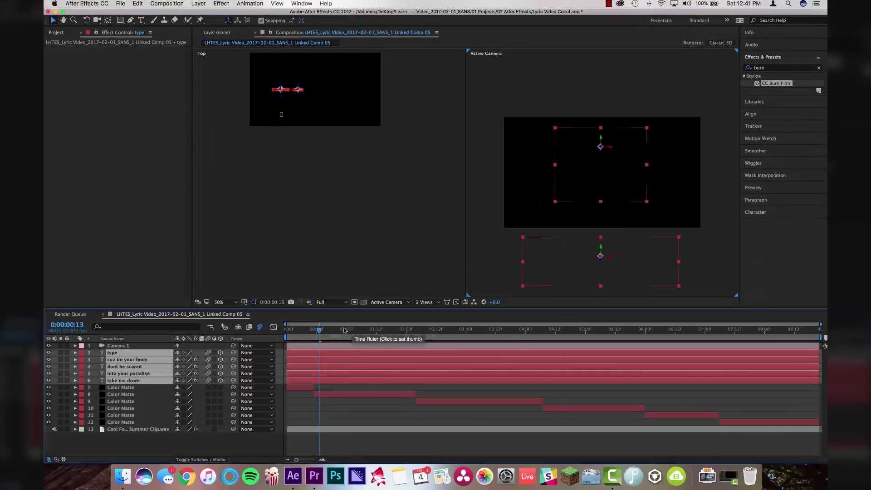
- Compare the text at 0:00:02:05 with motion blur off and on, and play the composition from the start
left_click(414, 330)
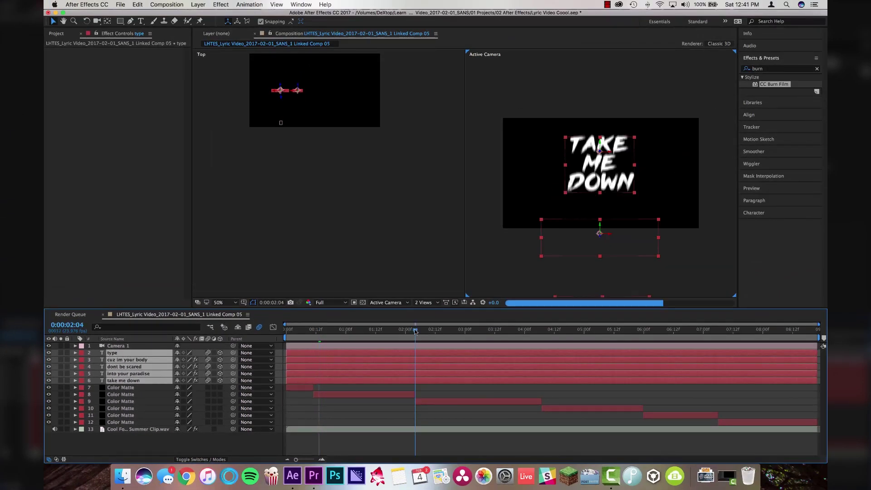
left_click_drag(417, 331, 418, 332)
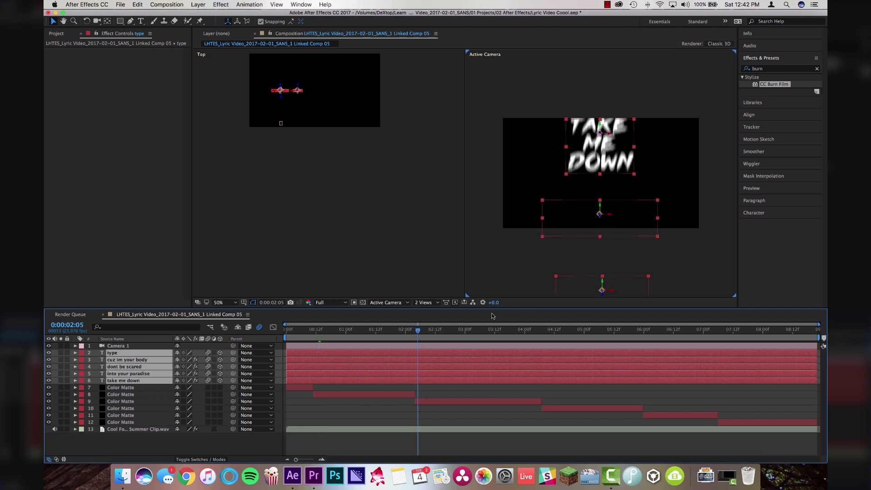
left_click(259, 328)
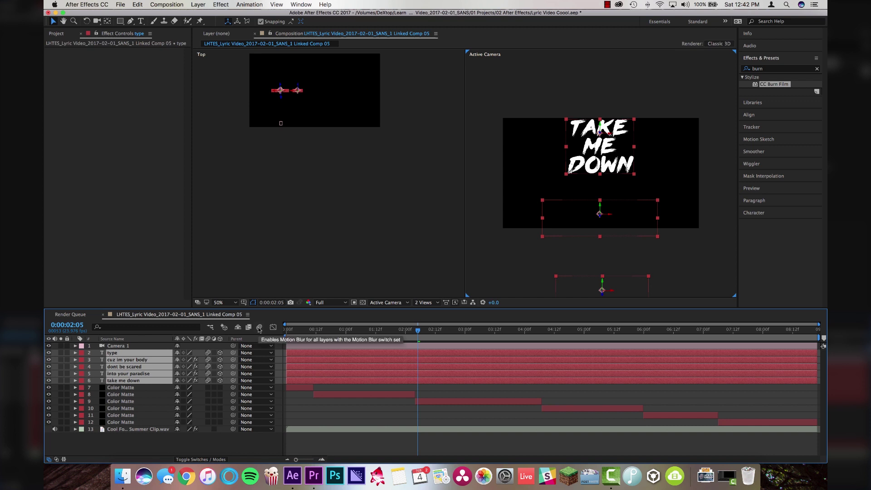
left_click(259, 328)
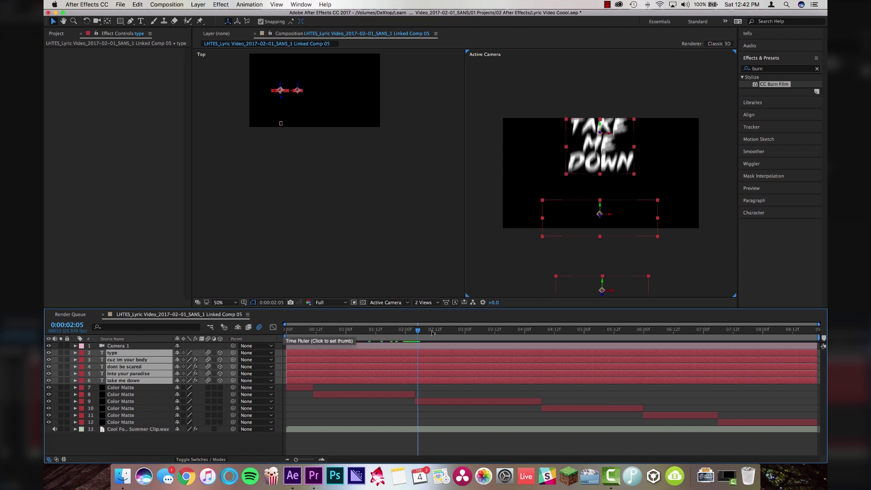
left_click_drag(419, 331, 260, 334)
key("space")
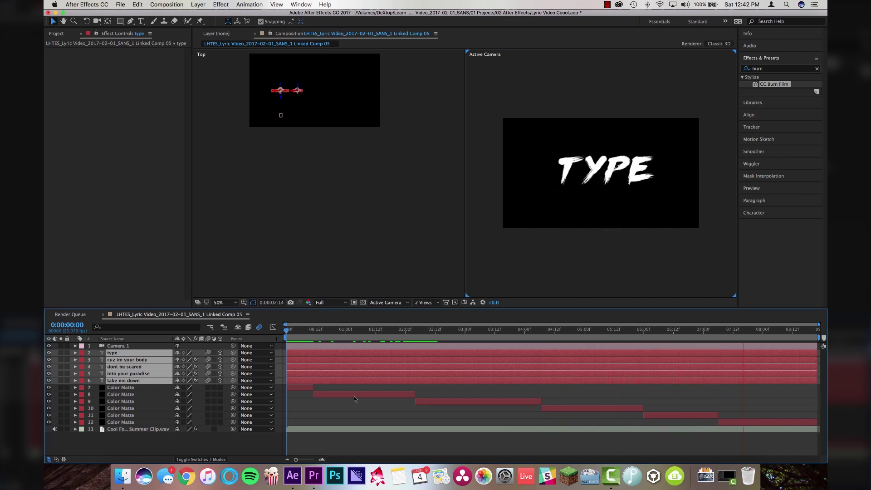
key("space")
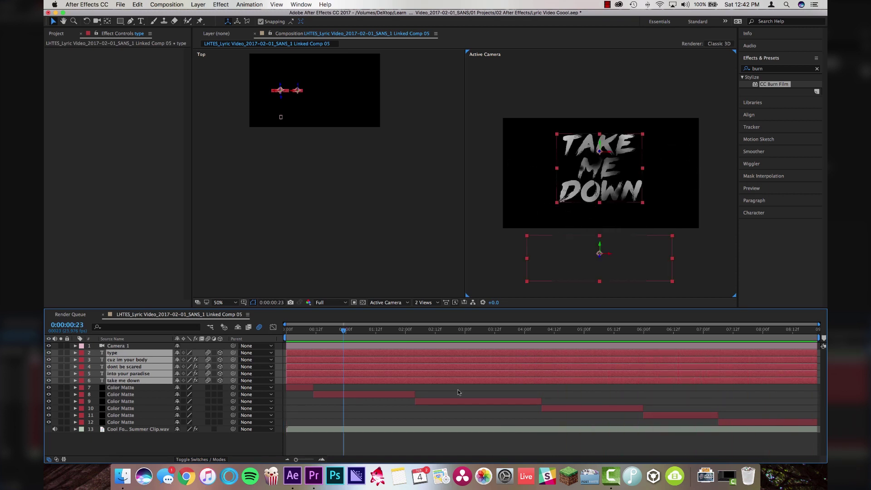
- Switch the composition to a single Active Camera view at 100% magnification and preview the camera move to "type"
left_click(423, 302)
left_click(428, 310)
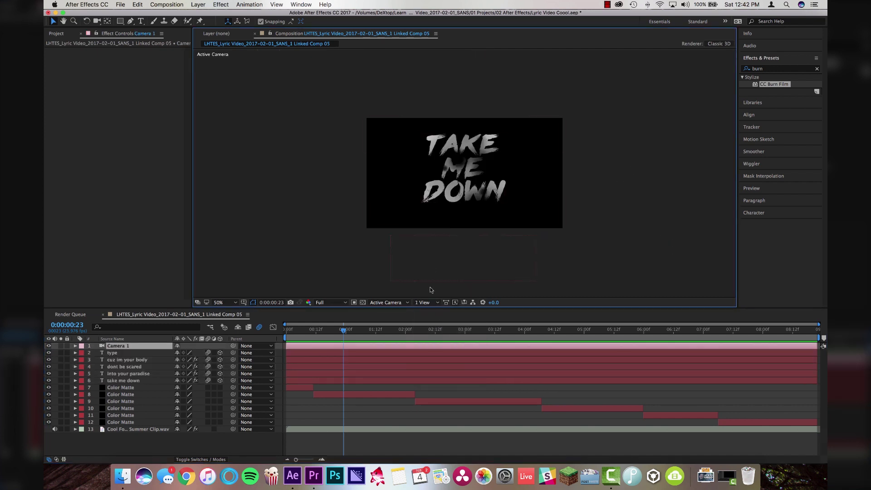
left_click_drag(360, 331, 665, 333)
left_click_drag(683, 333, 650, 336)
key("space")
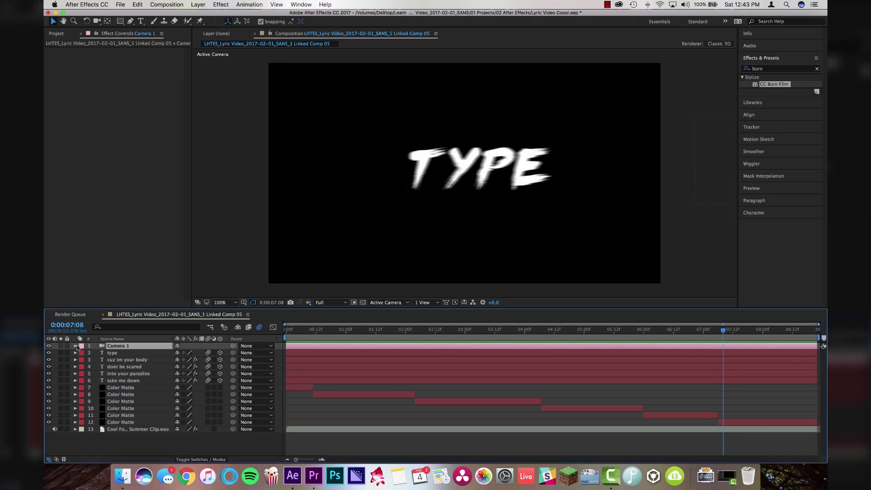
- Select Camera 1's transform keyframes around six to seven seconds and show their curves close up in the Graph Editor
left_click(75, 345)
left_click_drag(680, 335, 711, 398)
left_click_drag(648, 355, 713, 401)
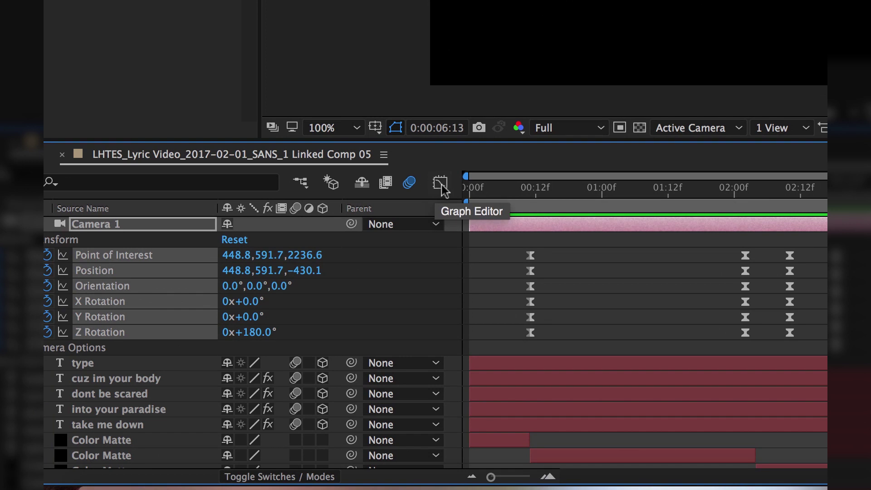
left_click(441, 184)
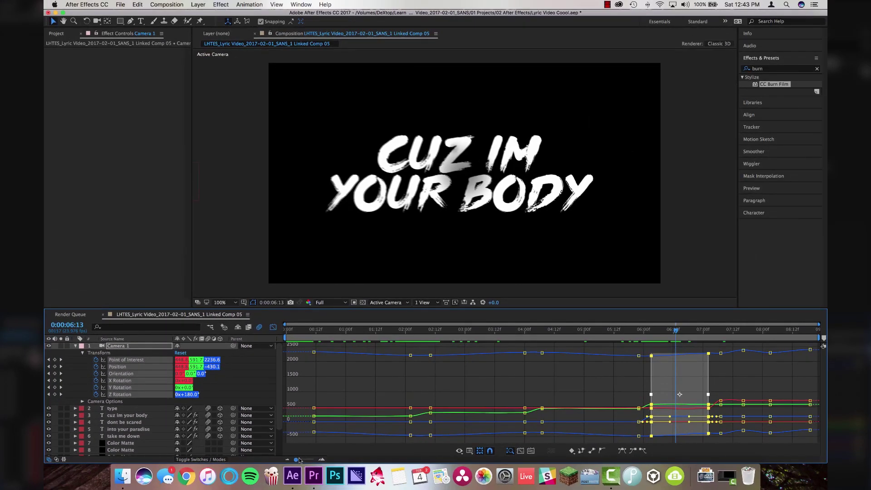
left_click_drag(299, 459, 309, 460)
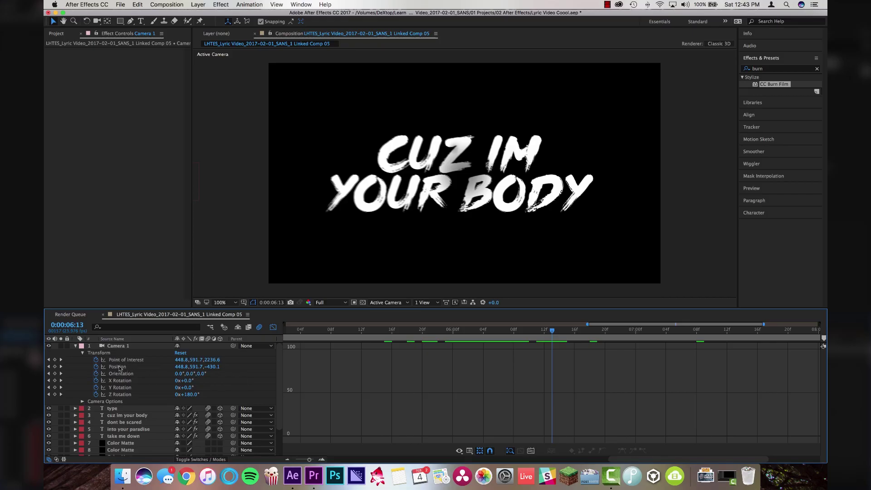
- Separate the dimensions of Camera 1's Position into X, Y and Z
left_click(120, 366)
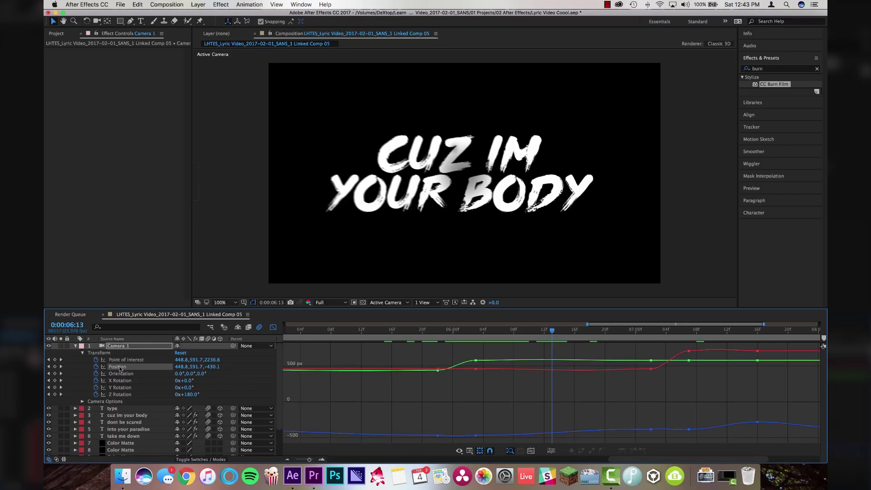
right_click(120, 367)
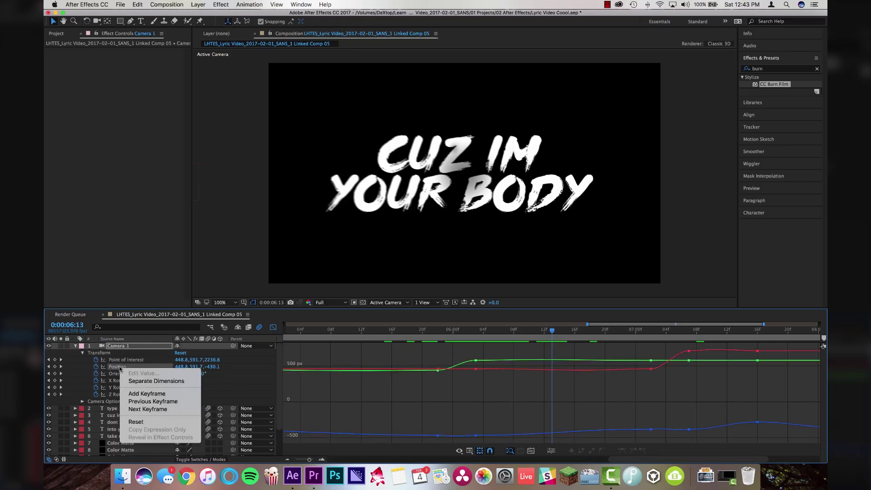
left_click(171, 382)
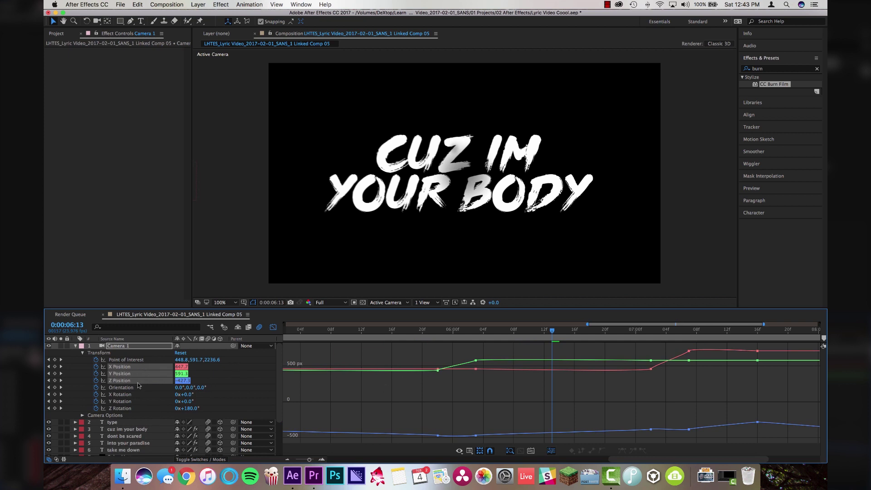
left_click(241, 383)
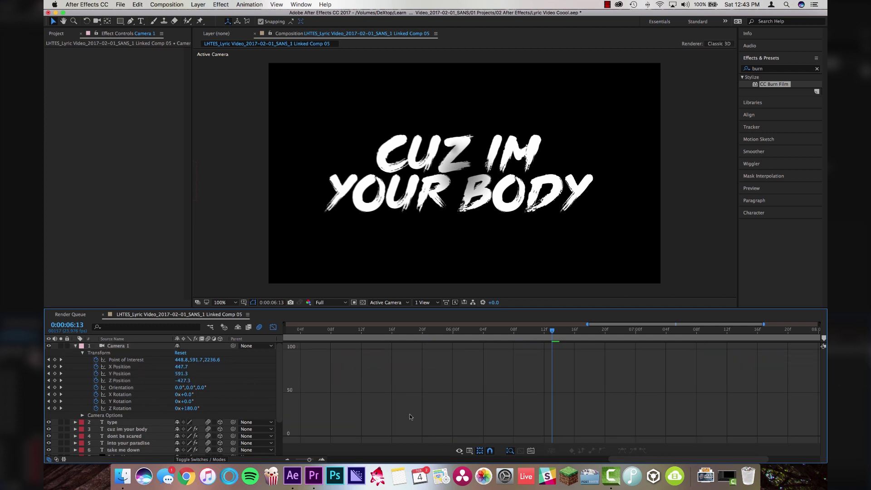
- Flatten the handles of Camera 1's Z Position keyframes at 0:00:05:22 and 0:00:06:03, and scrub through the move
left_click(121, 381)
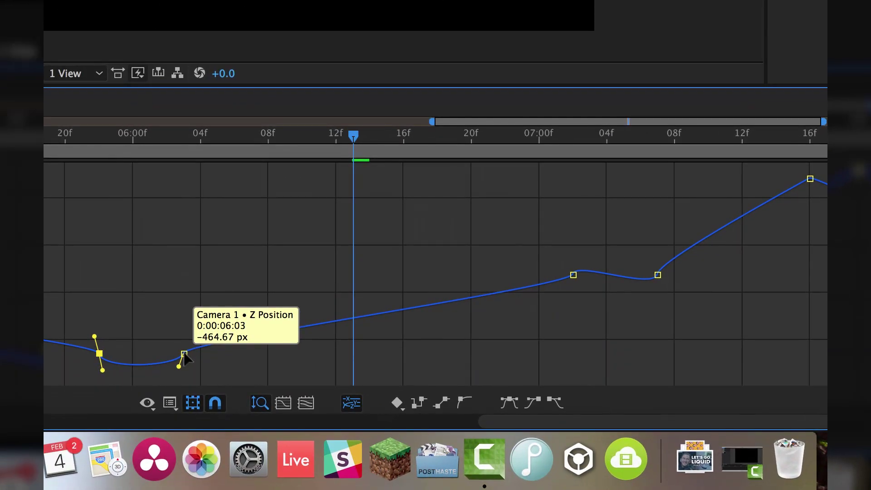
left_click(475, 430)
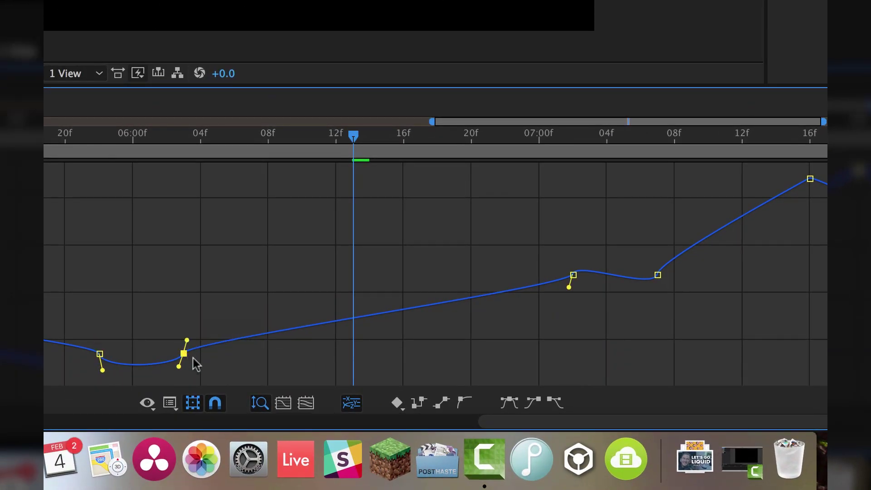
left_click_drag(179, 366, 164, 354)
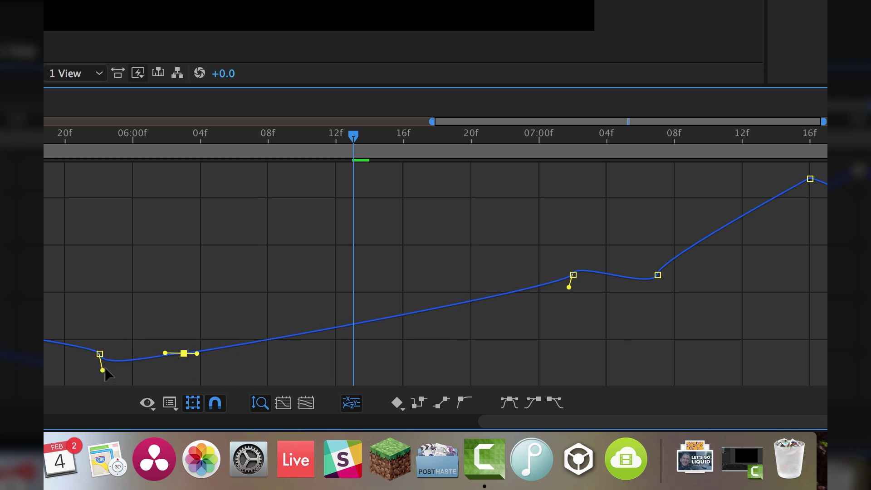
left_click_drag(124, 349, 125, 350)
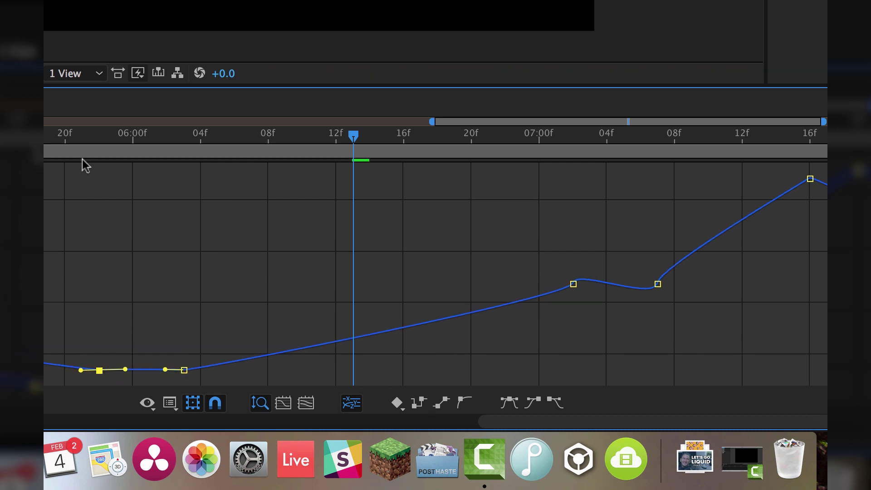
left_click_drag(59, 144, 343, 140)
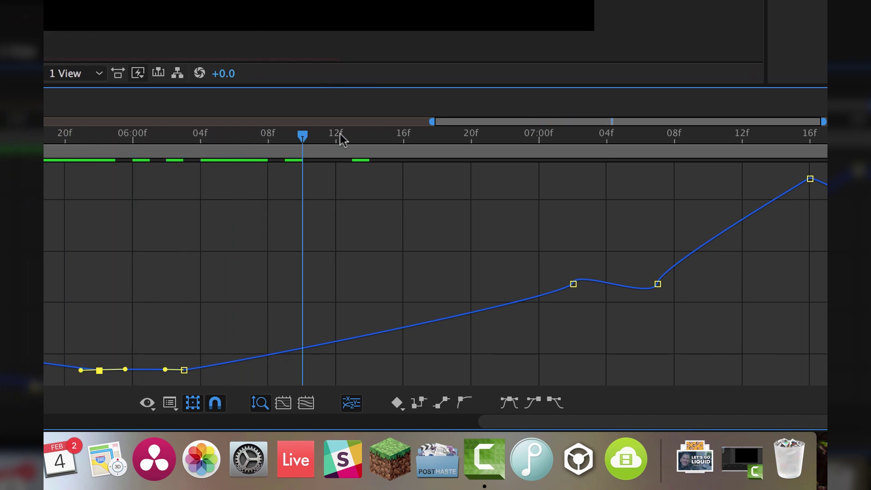
left_click_drag(511, 140, 522, 138)
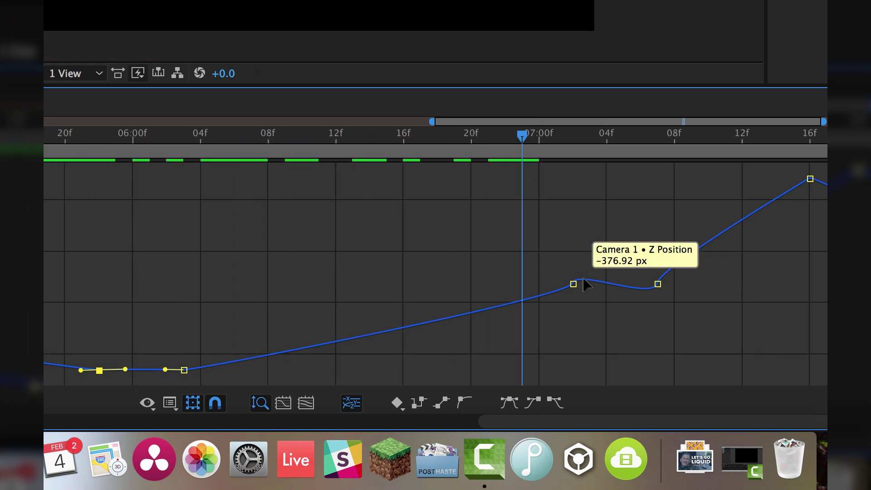
- Flatten the Z Position handles at 0:00:07:02 and 0:00:07:07, and round the curve's peak at 0:00:07:16
left_click(573, 285)
left_click_drag(562, 288, 559, 284)
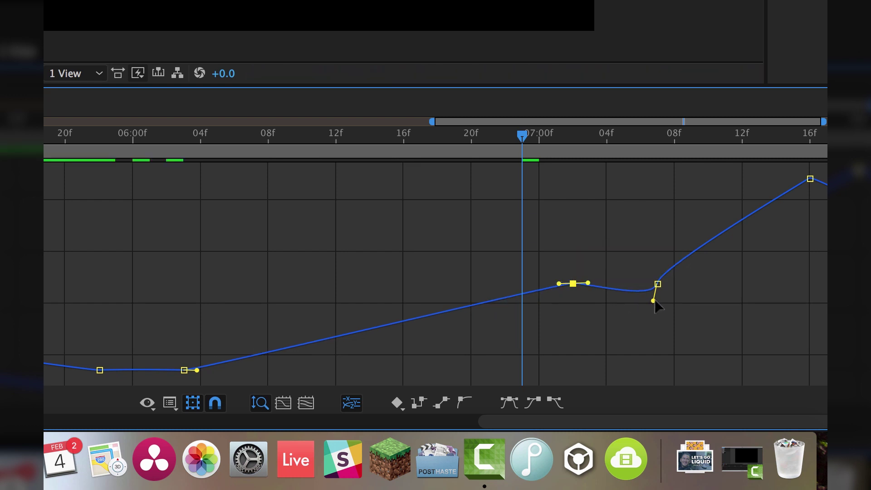
left_click(810, 180)
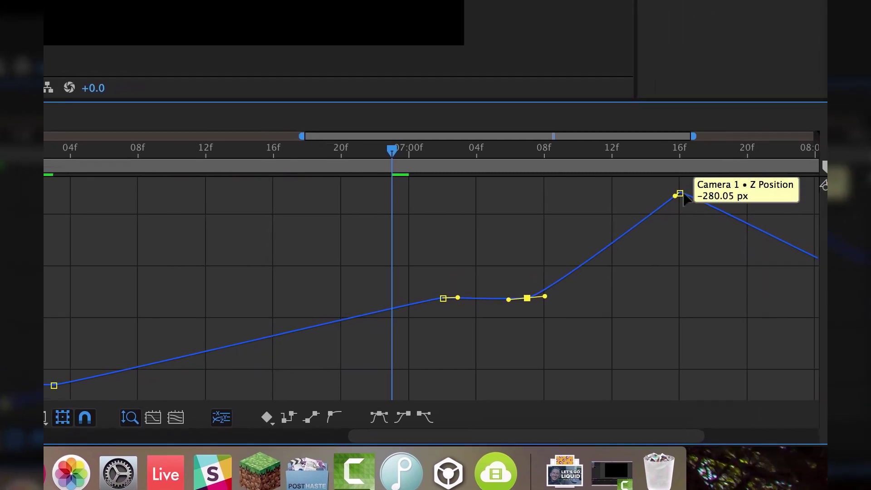
left_click_drag(646, 191, 644, 229)
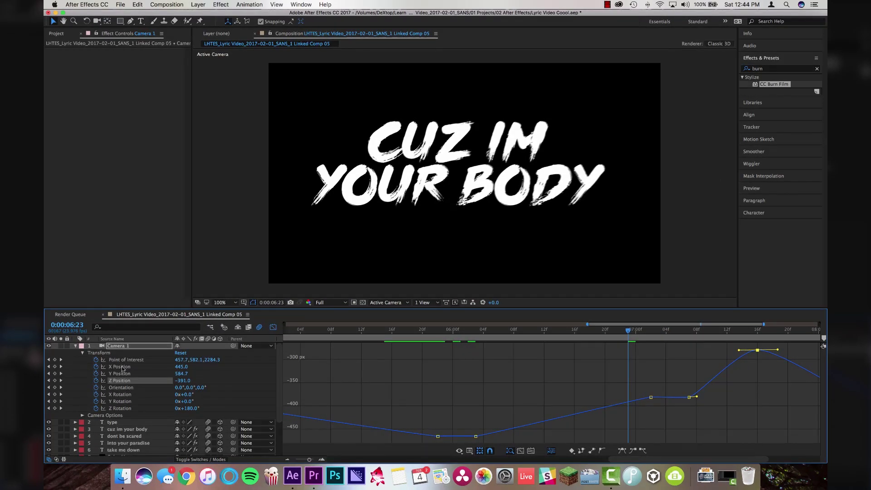
- Smooth Camera 1's X Position curve by adjusting the handles of its keyframes at 0:00:07:02, 0:00:07:07 and 0:00:07:16
left_click(120, 367)
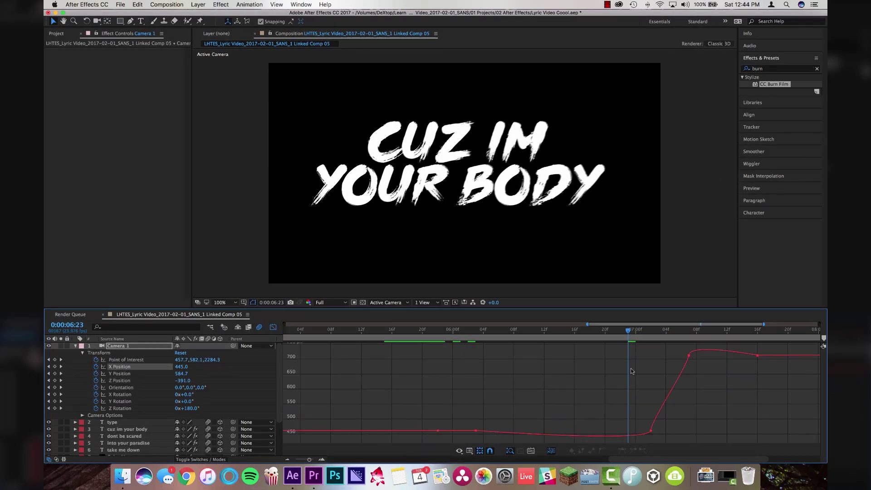
left_click(651, 433)
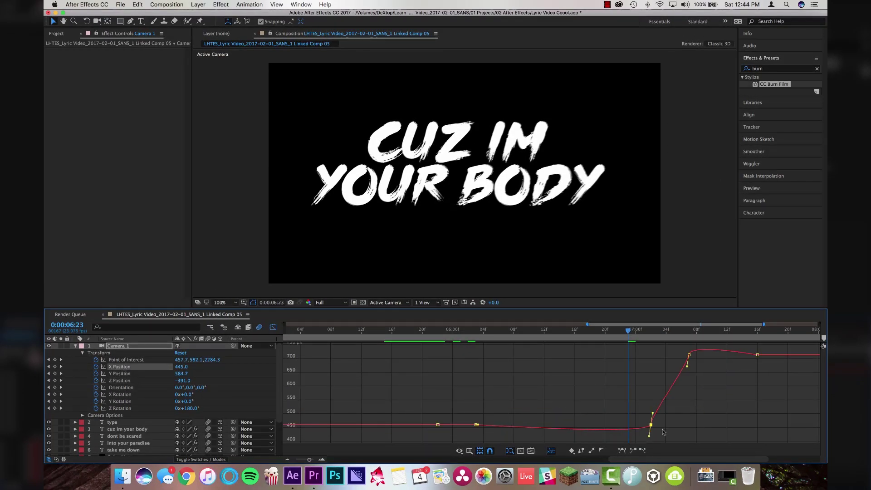
left_click_drag(642, 435, 639, 433)
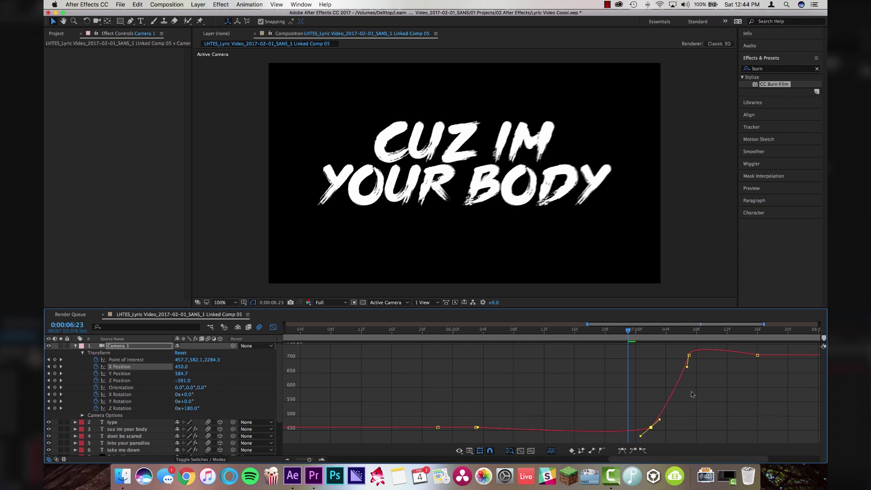
left_click_drag(685, 369, 684, 369)
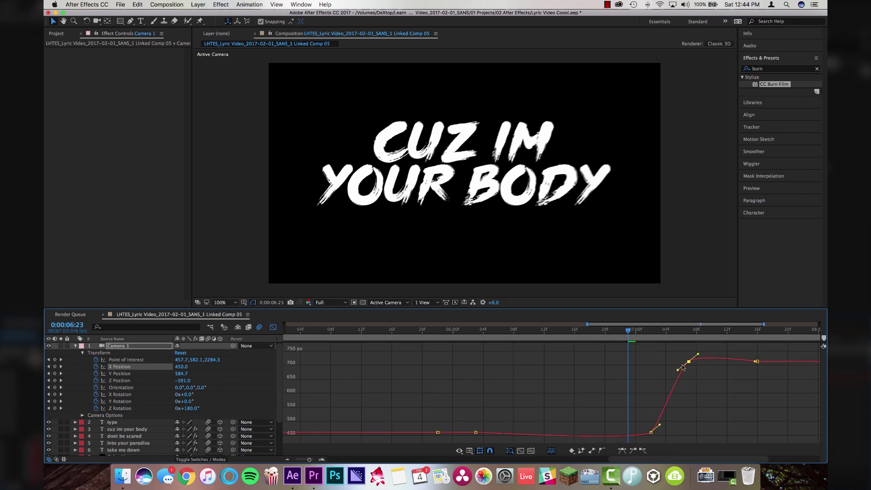
left_click_drag(754, 357, 740, 357)
- Play back Camera 1's smoothed move from 0:00:05:21 and again from 0:00:05:17
left_click(430, 331)
key("space")
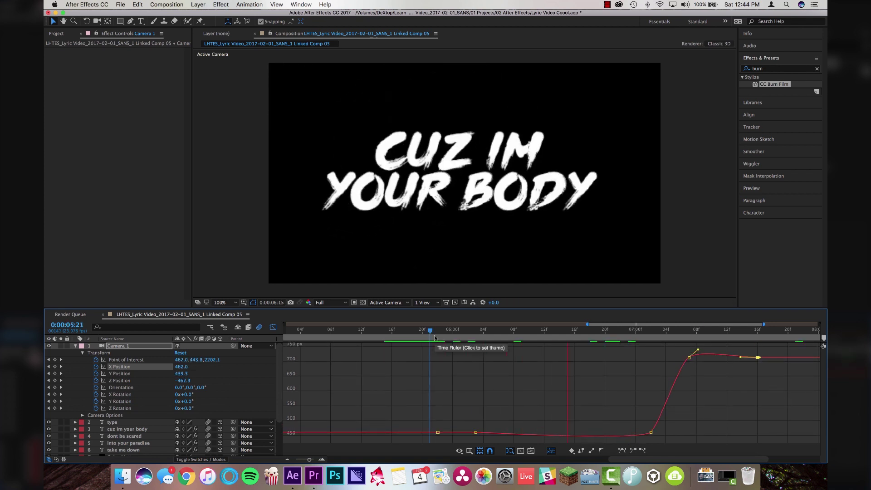
key("space")
left_click(399, 330)
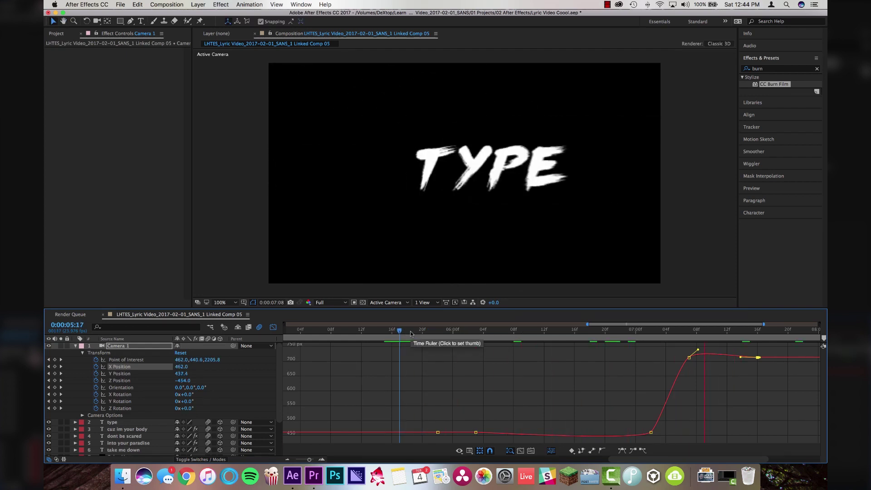
- Close the Graph Editor, fit the whole composition in the timeline, and return the current time to 0:00:00:00
left_click(273, 326)
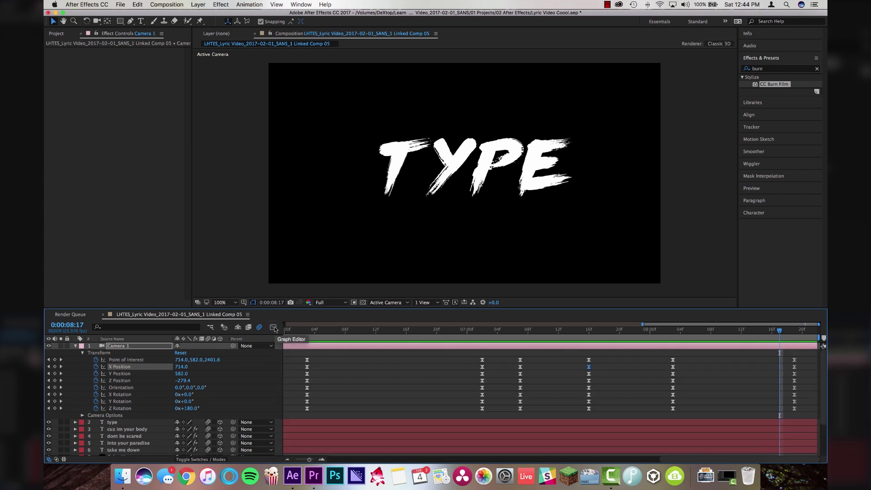
left_click_drag(308, 460, 286, 461)
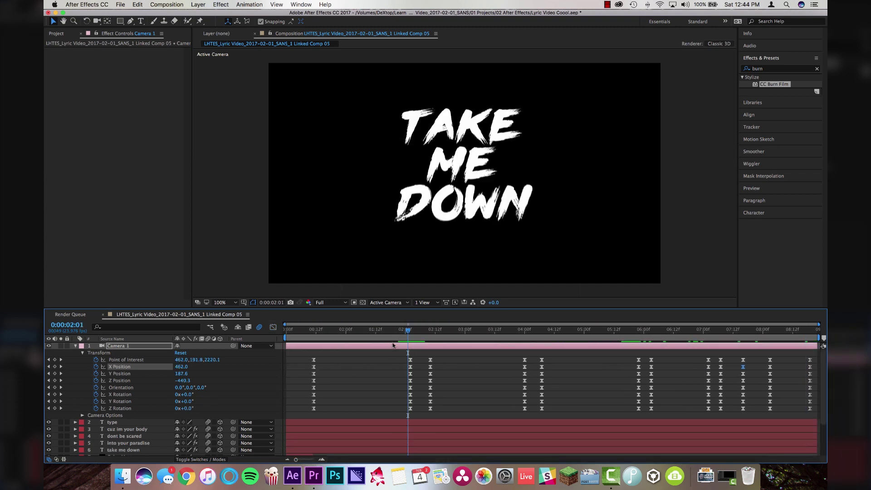
key("space")
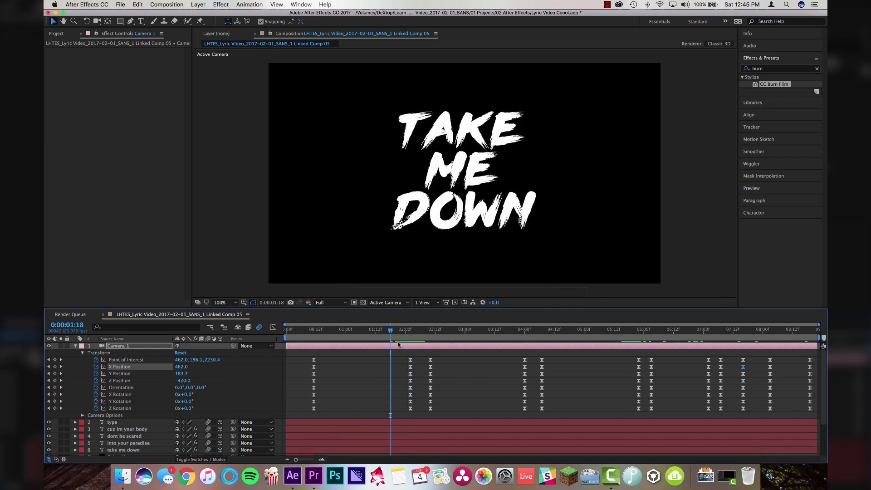
left_click_drag(344, 333, 237, 334)
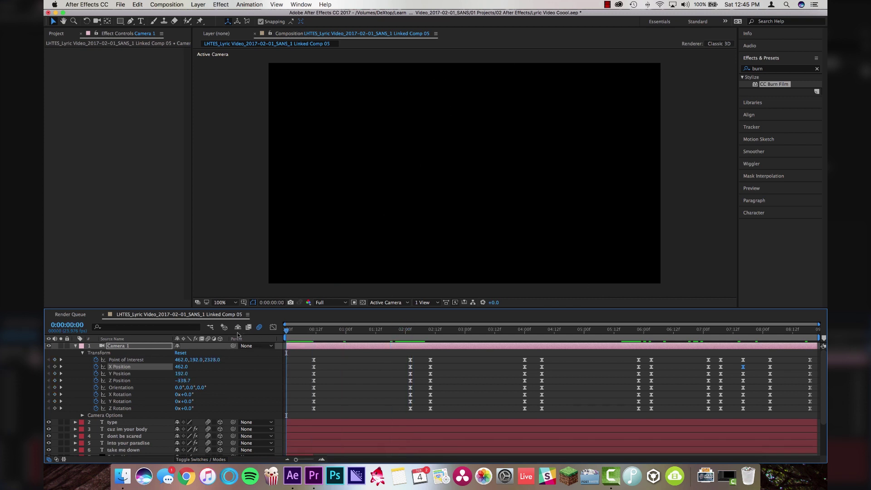
- Collapse Camera 1's properties so only the layer rows are listed, and clear the layer selection
left_click(120, 346)
key("super+a")
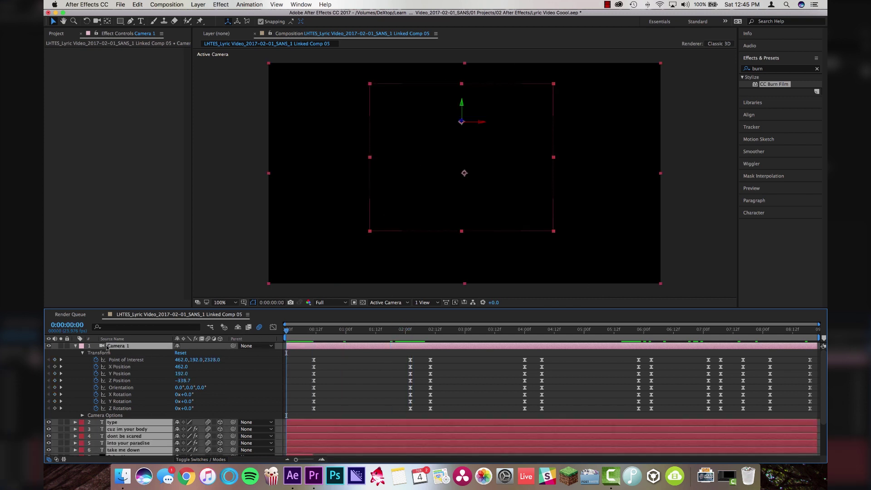
left_click(75, 346)
left_click(311, 409)
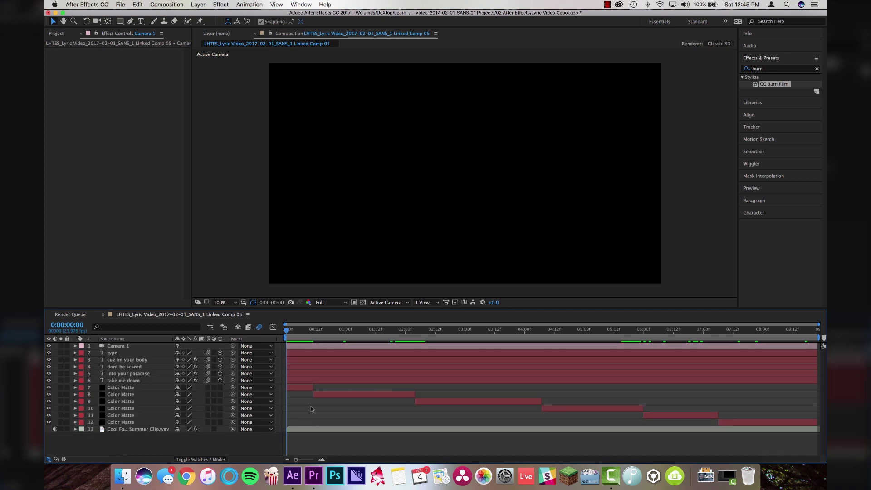
- Hide the six Color Matte layers beneath the lyric text layers and save the project
left_click(127, 388)
left_click(125, 422, "shift")
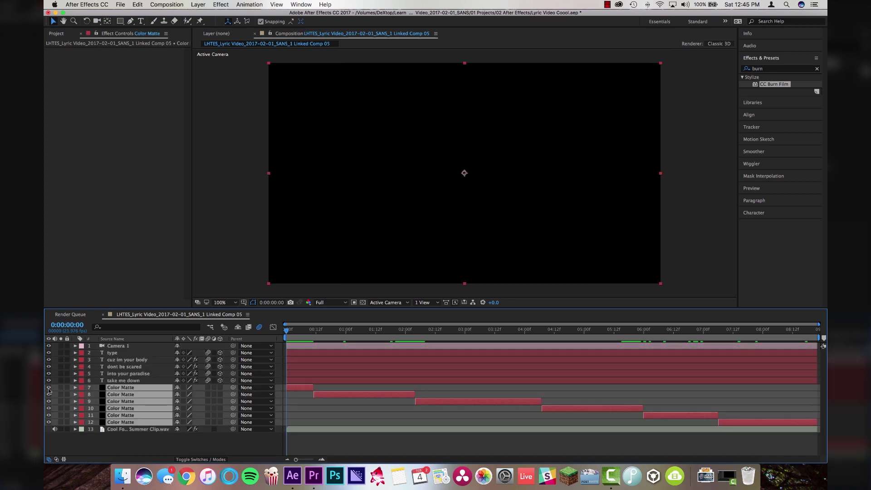
left_click(193, 444)
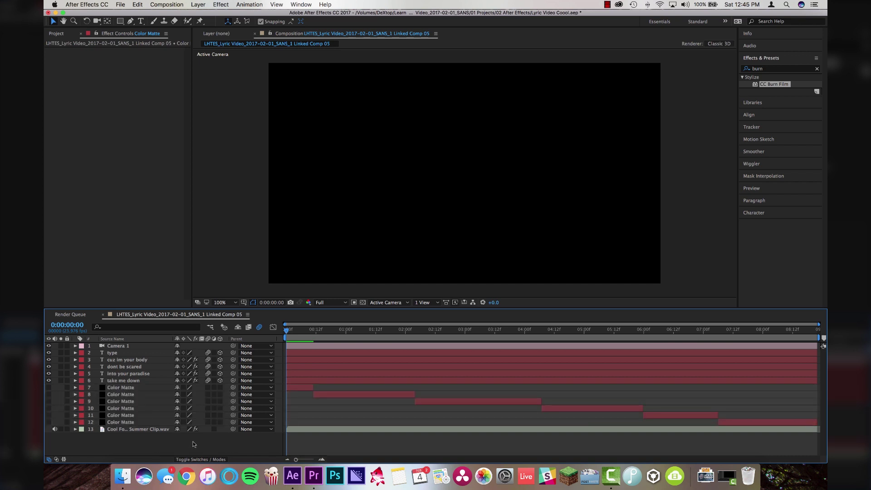
- Switch to Premiere Pro, disable the audio clip on A1 in Sequence 04, and scrub to 00:00:03:20
left_click(90, 4)
left_click(94, 90)
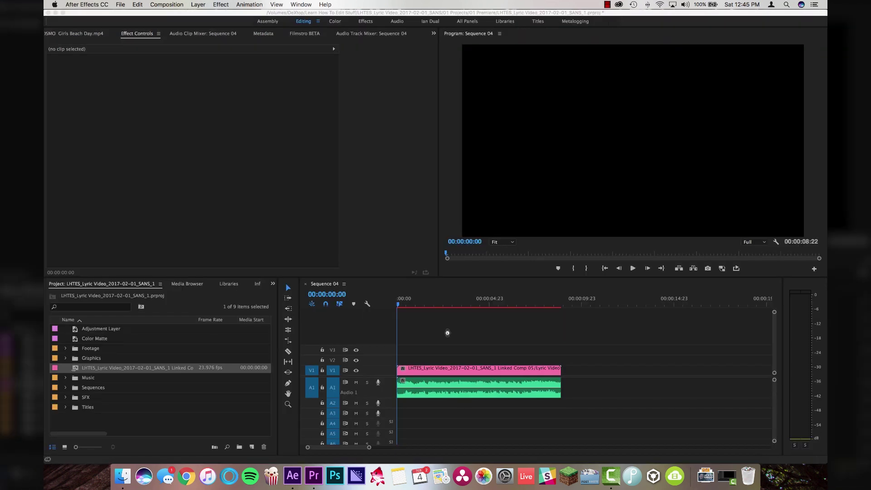
left_click(447, 332)
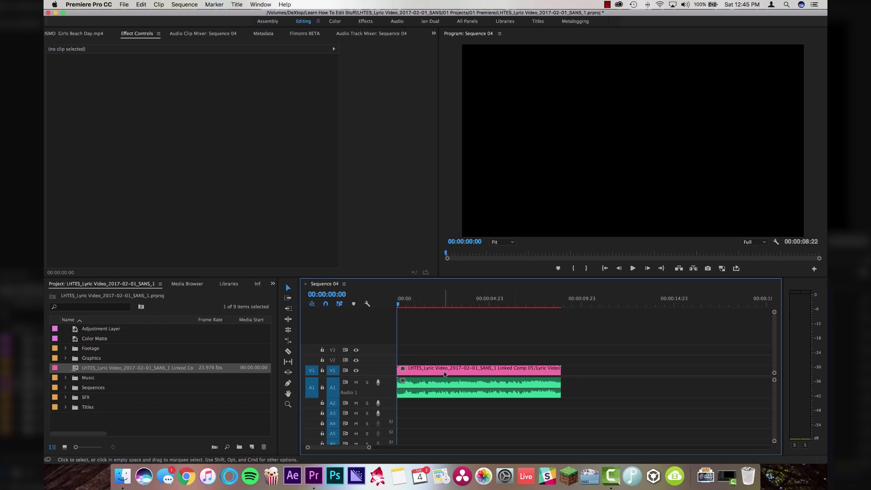
left_click(432, 382)
left_click(442, 331)
left_click_drag(415, 303, 469, 303)
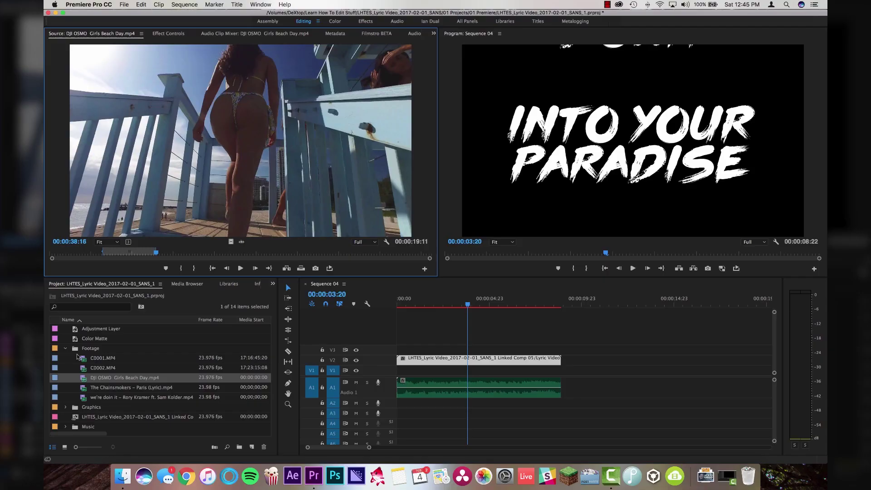
- Place a marked section of DJI OSMO Girls Beach Day.mp4 on V1 beneath the lyric comp on V2 and extend it to the comp's full length
left_click(66, 348)
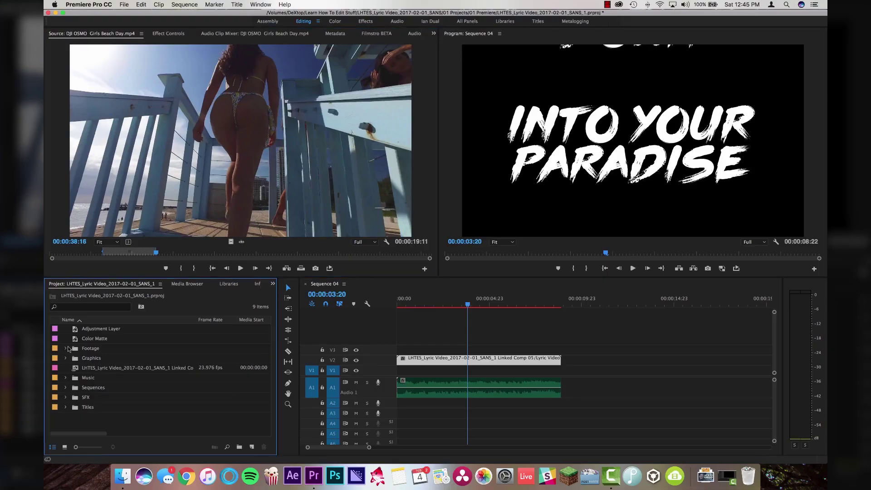
left_click(182, 255)
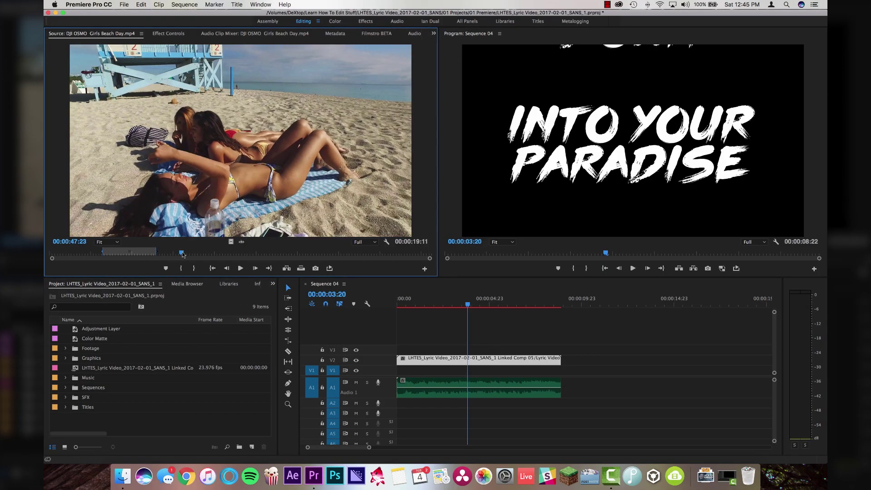
left_click(79, 255)
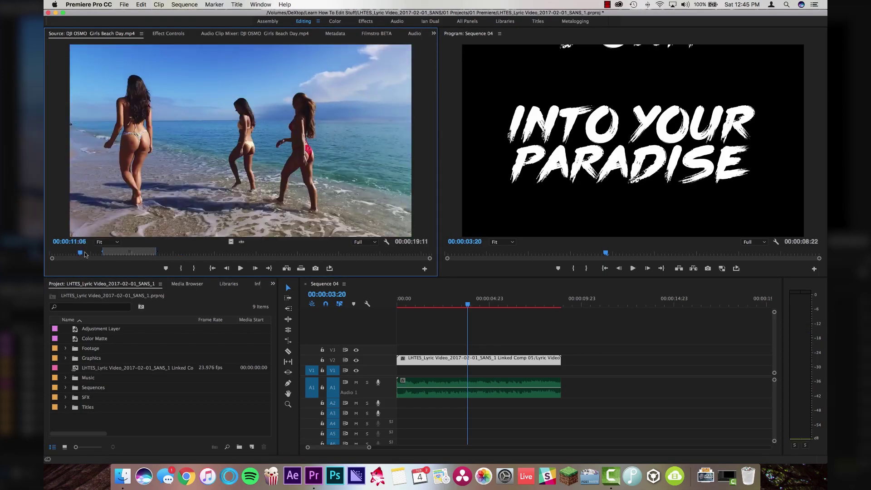
left_click_drag(89, 253, 91, 253)
key("o")
left_click_drag(230, 242, 386, 373)
left_click_drag(446, 369, 566, 368)
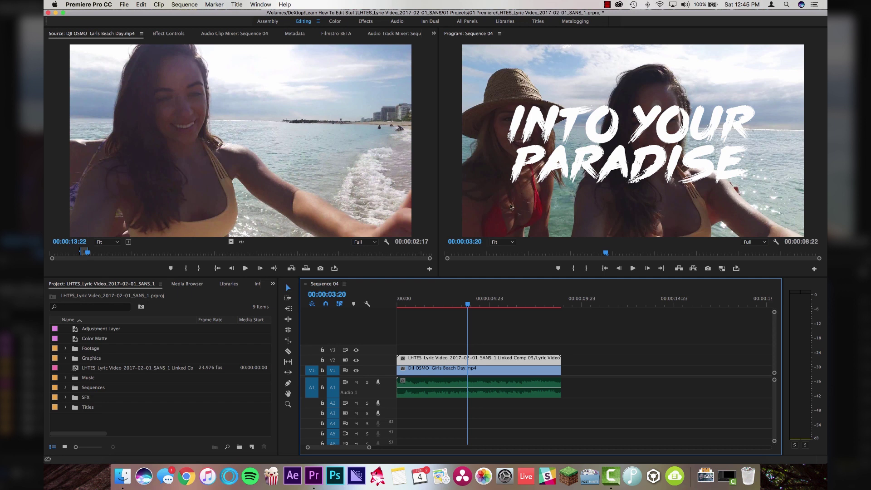
- Apply Lumetri Color creative adjustments to the beach clip on V1, with Faded Film at 72.8 and Saturation at 141.3
left_click(463, 368)
key("shift+5")
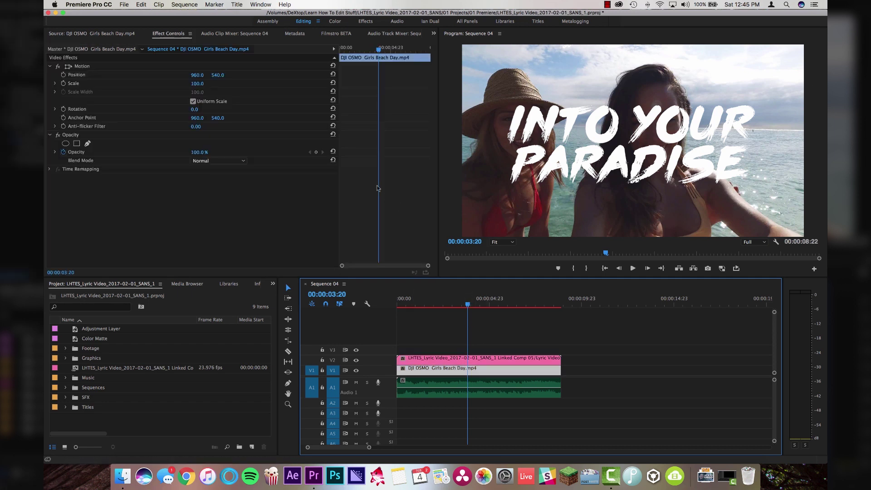
left_click(335, 21)
left_click(474, 349)
left_click_drag(726, 193, 780, 196)
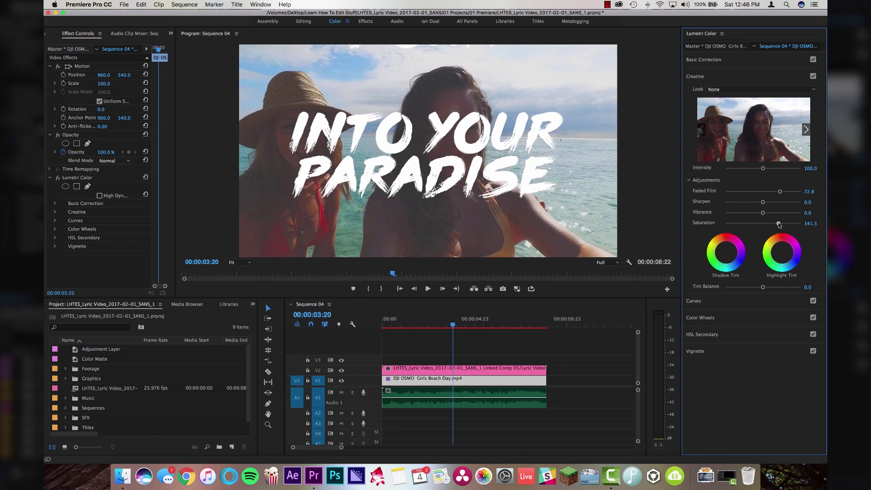
- Lower the beach clip's opacity to darken it behind the lyrics, and play Sequence 04 from the start
left_click(456, 383)
left_click_drag(109, 152, 86, 153)
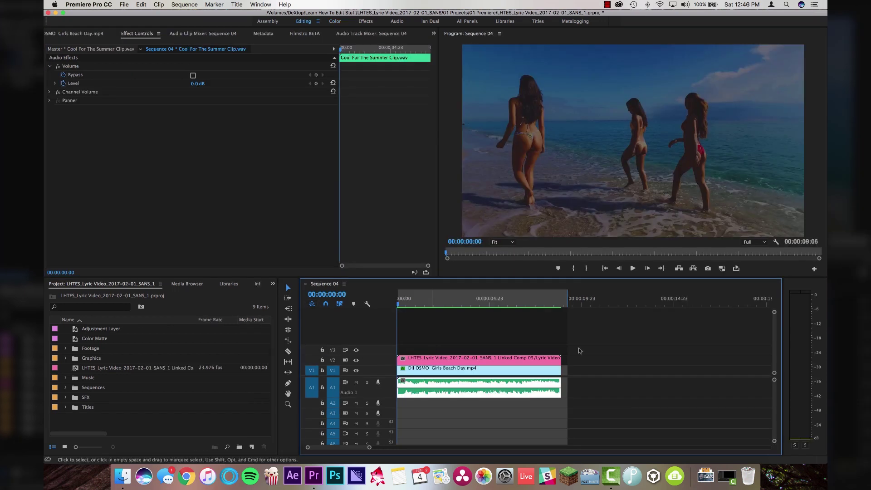
key("space")
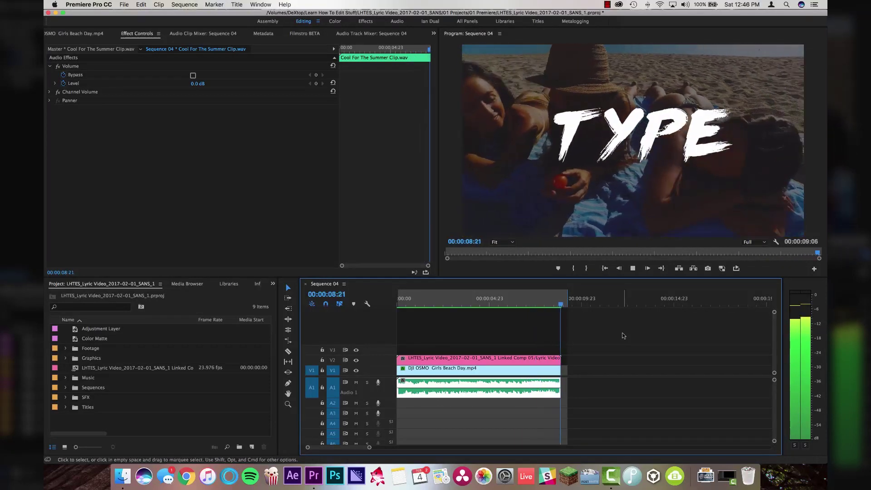
key("Home")
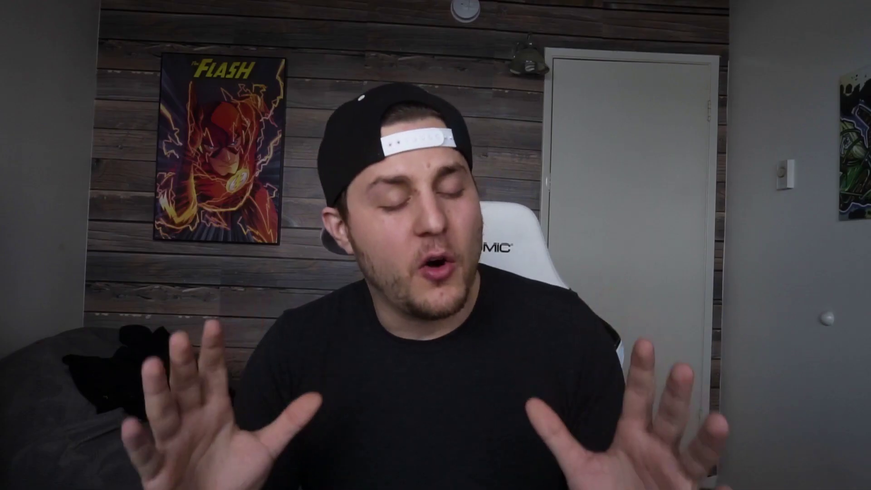